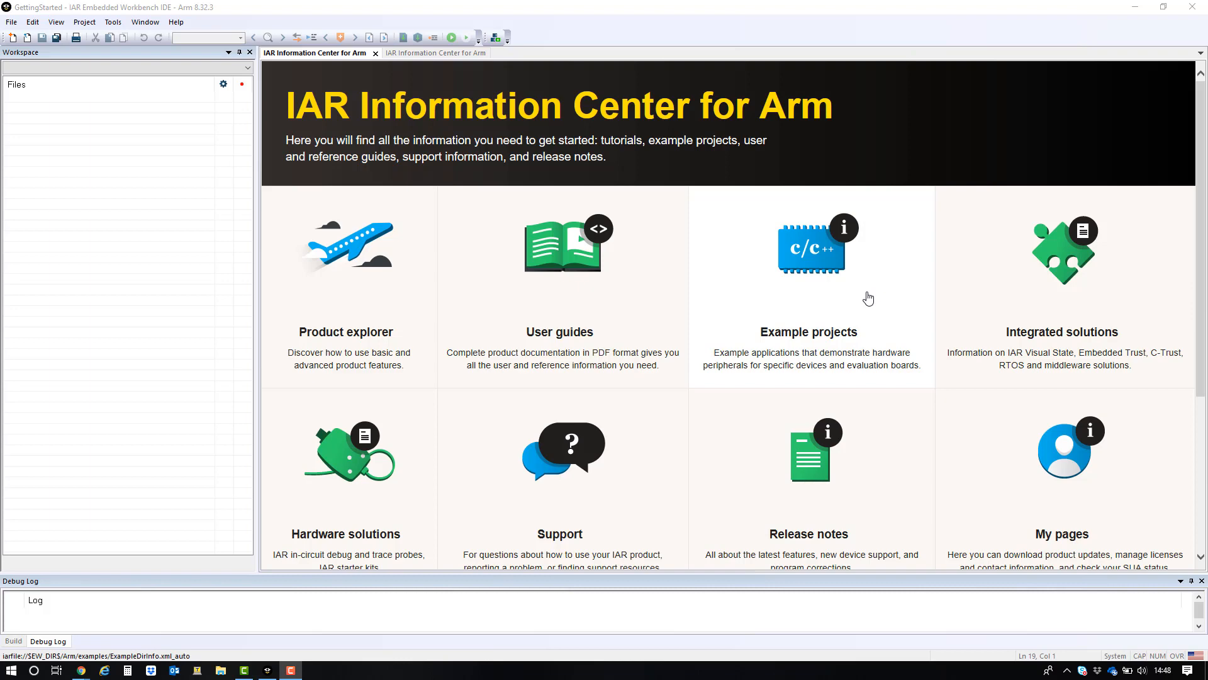
- Open the Embedded Trust Getting Started STM32H7 example project, placing it in the arm destination folder
click(868, 298)
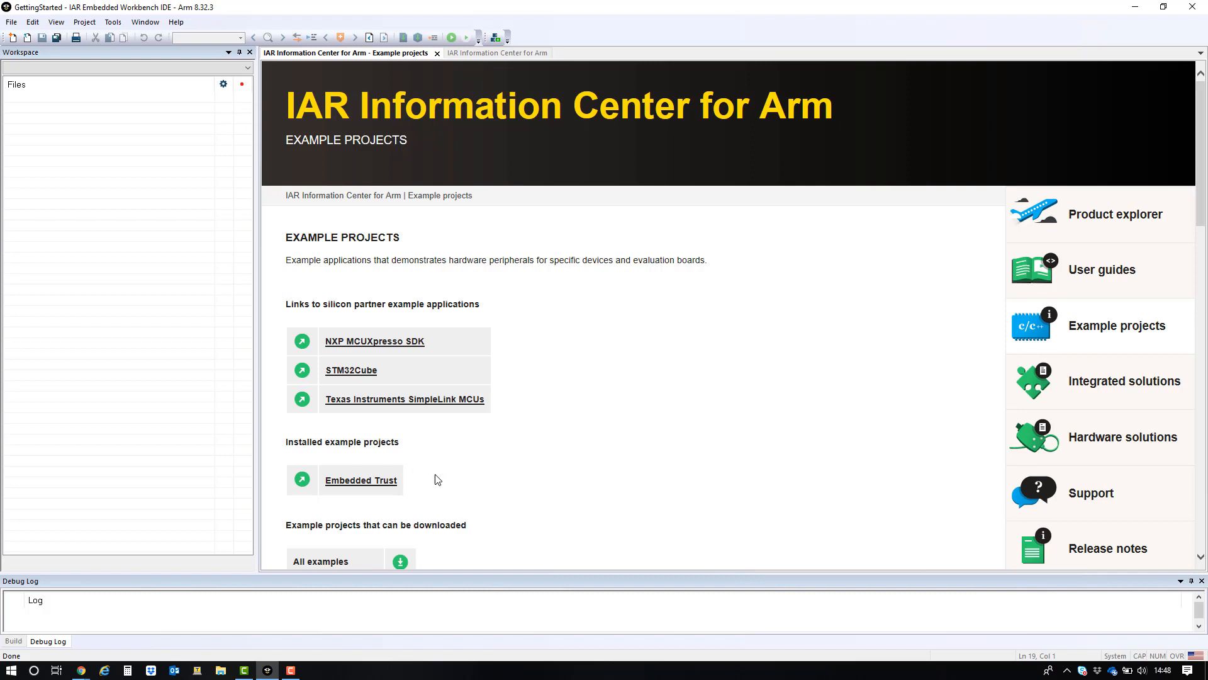
click(361, 481)
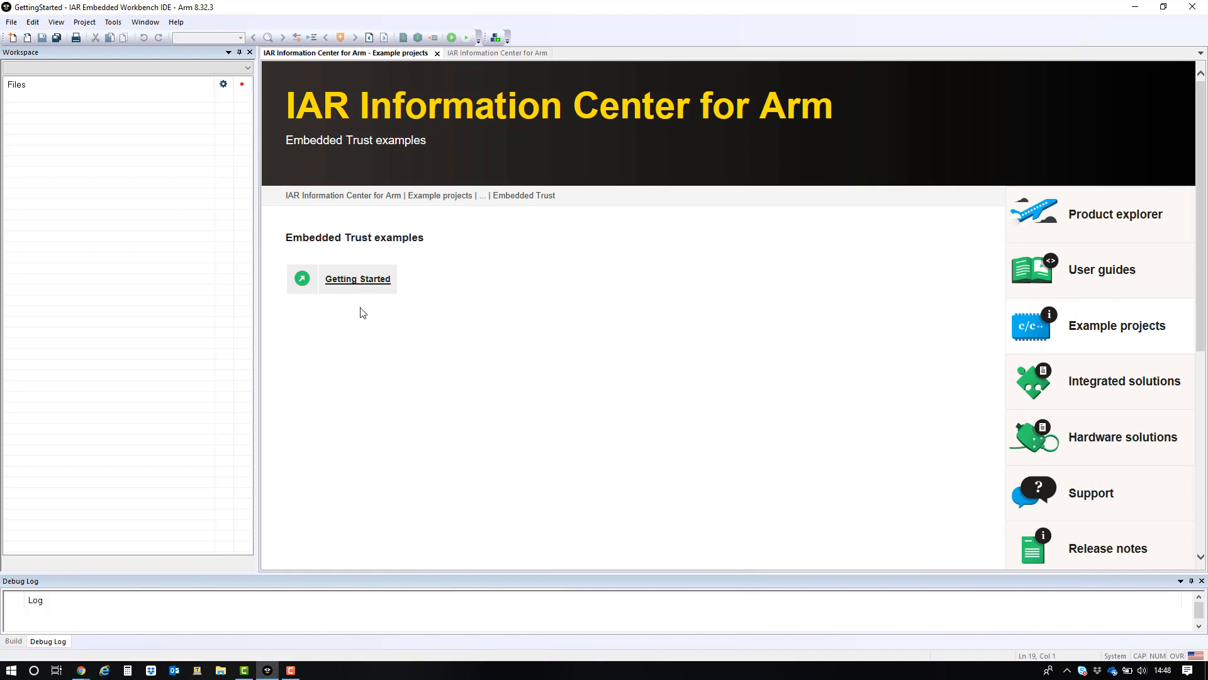
click(354, 282)
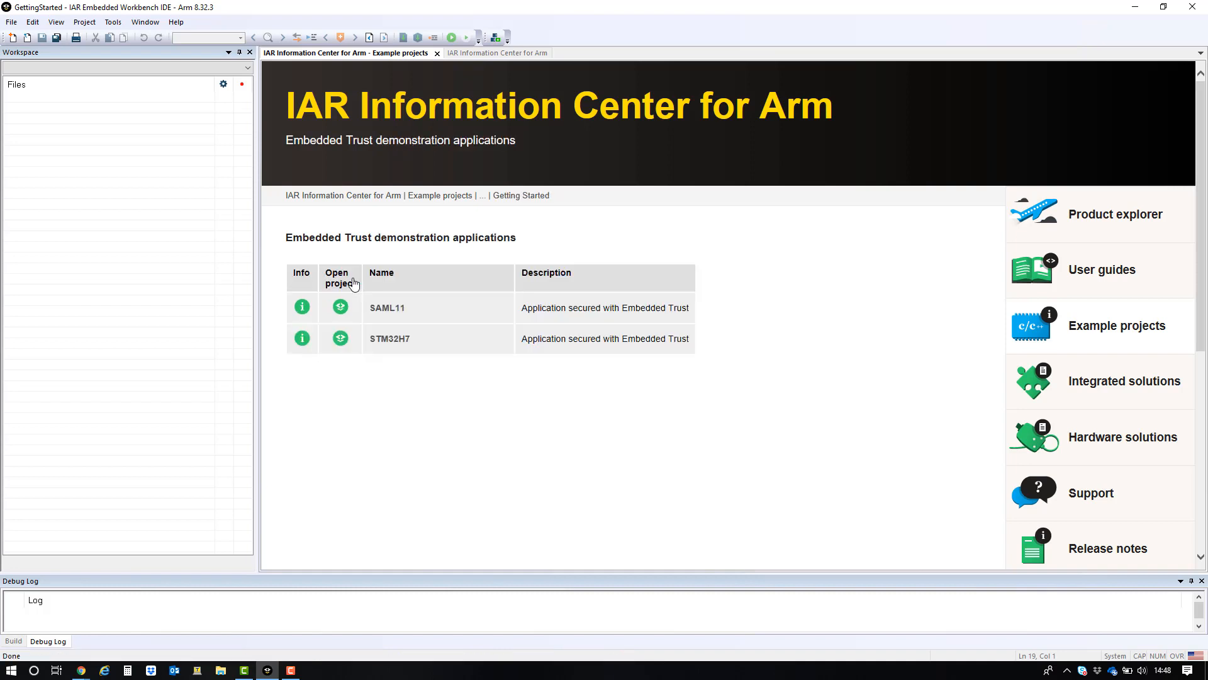
click(342, 342)
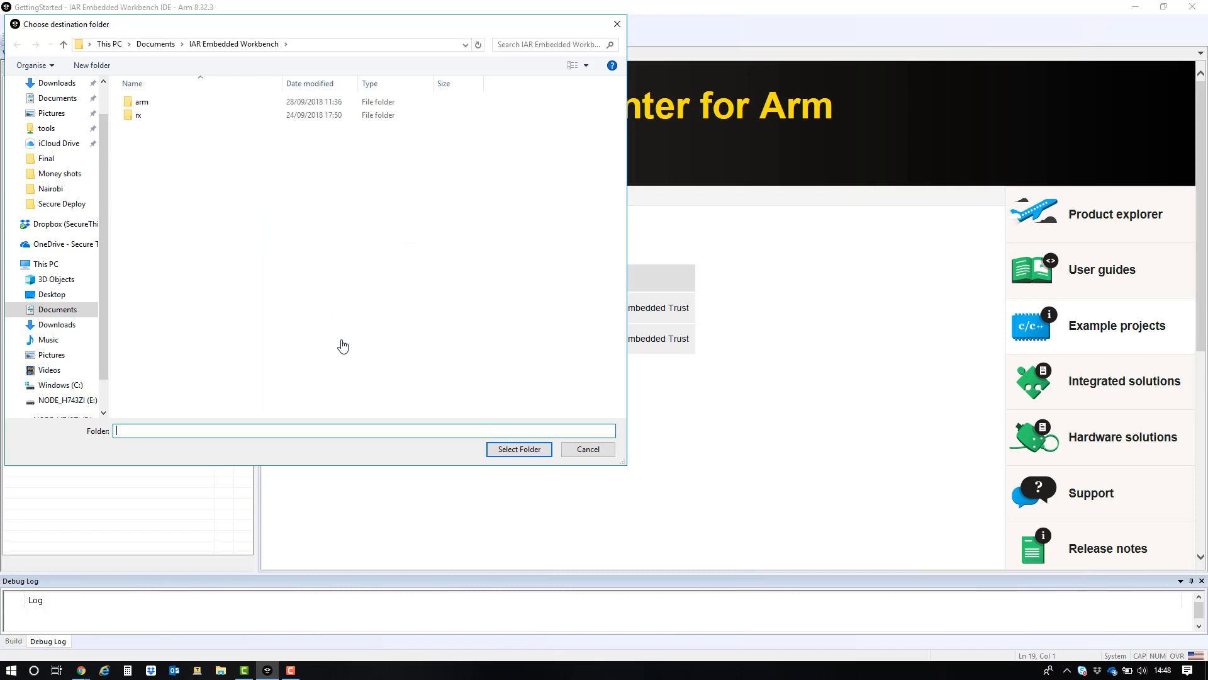
click(179, 104)
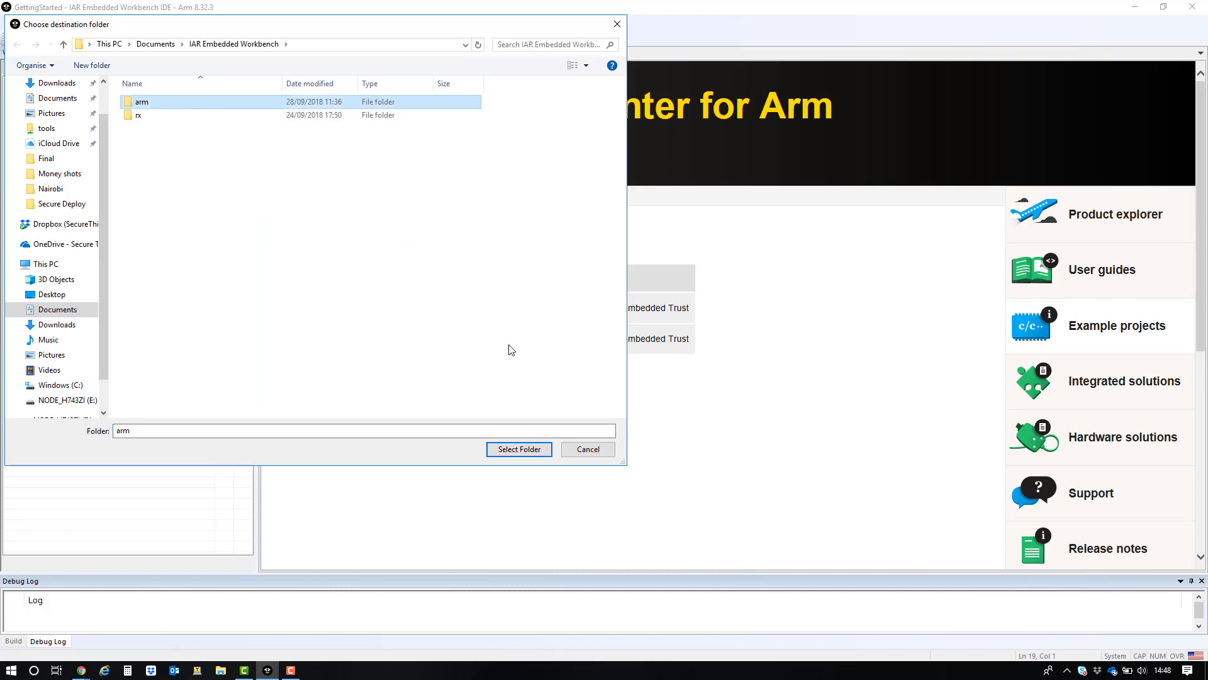
click(519, 448)
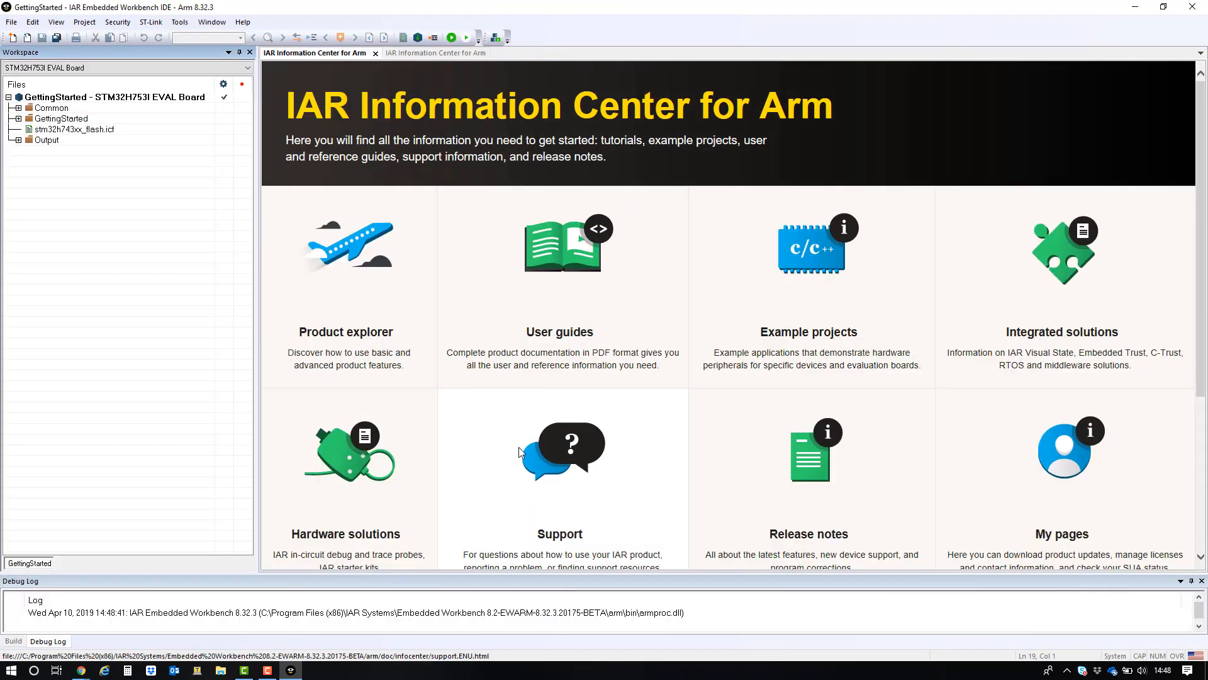
- Switch the workspace configuration to STM32H753I Nucleo Board and expand the GettingStarted and Src groups
click(103, 70)
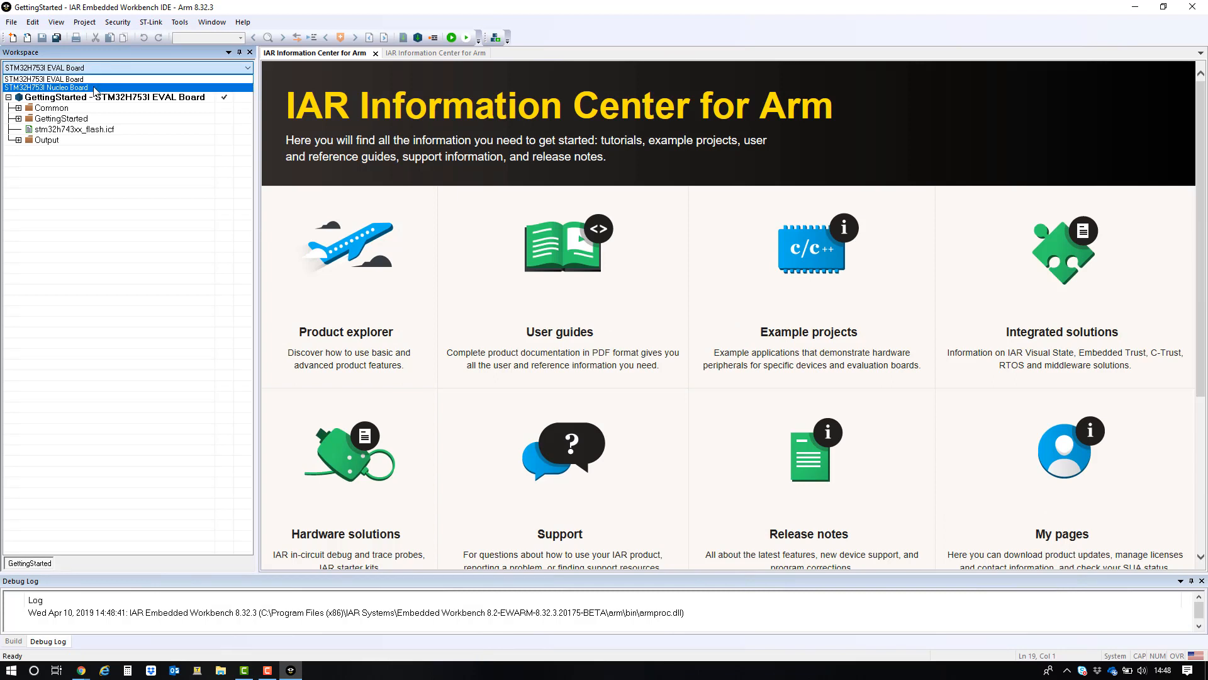
click(95, 88)
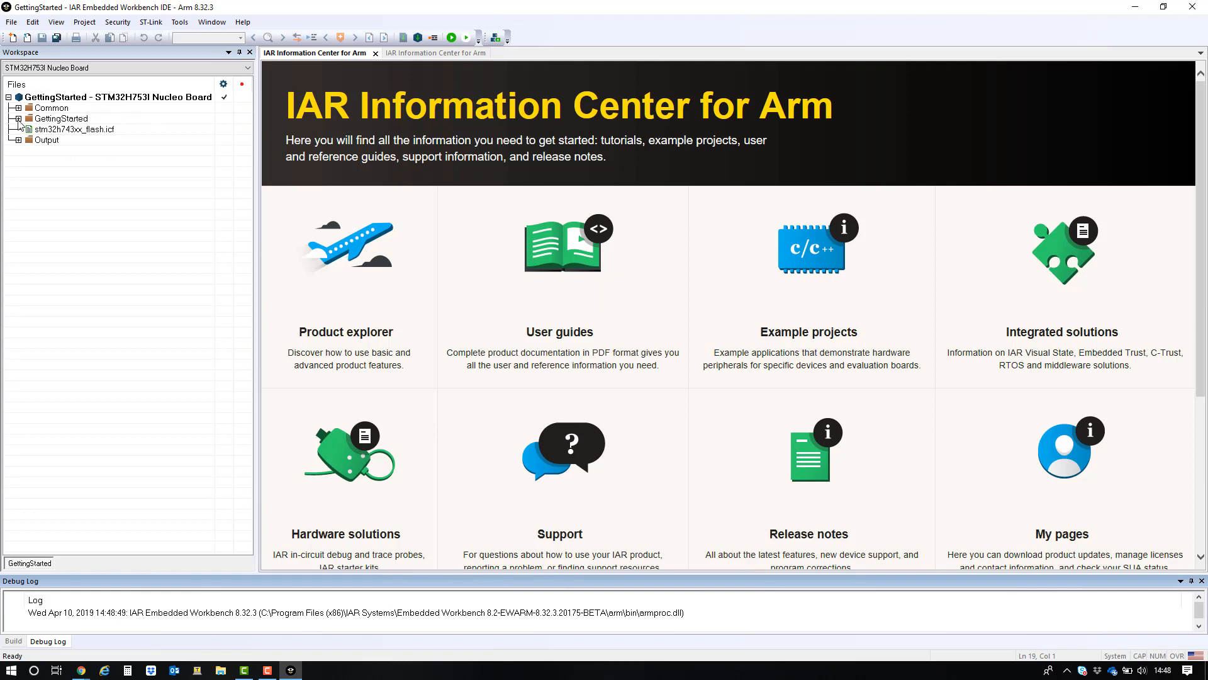
click(18, 119)
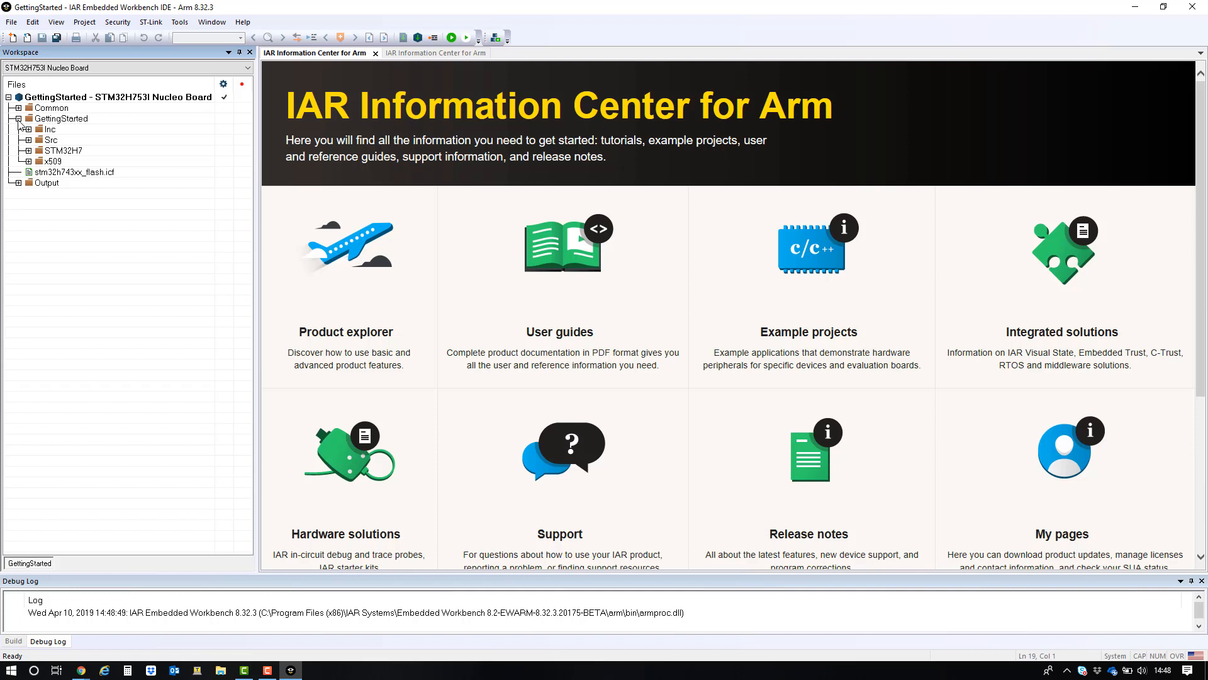
click(28, 139)
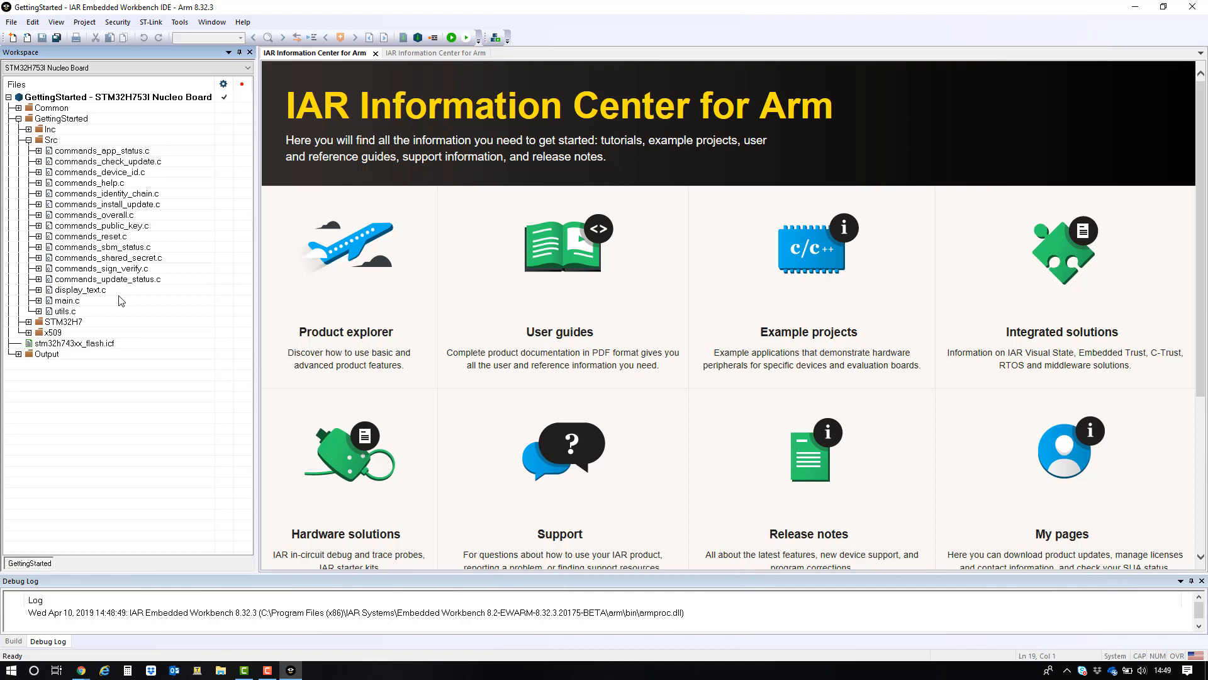
- Create a new project using the Secure Boot Manager template for the Arm tool chain
click(84, 22)
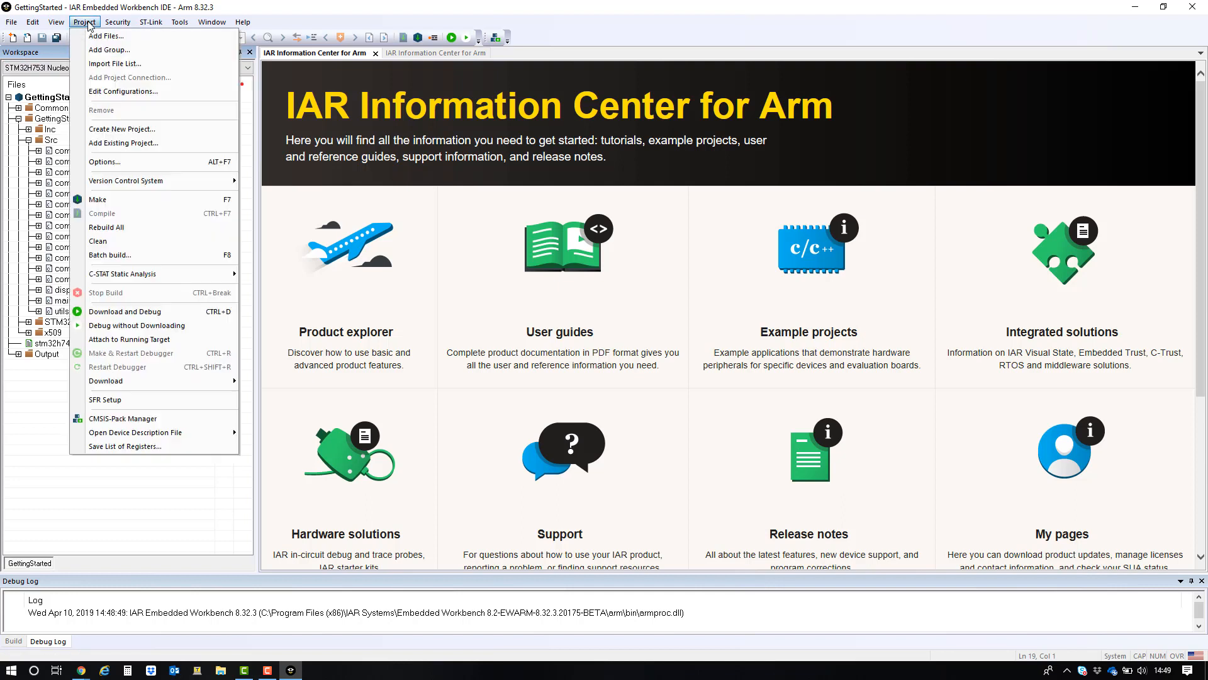
click(115, 130)
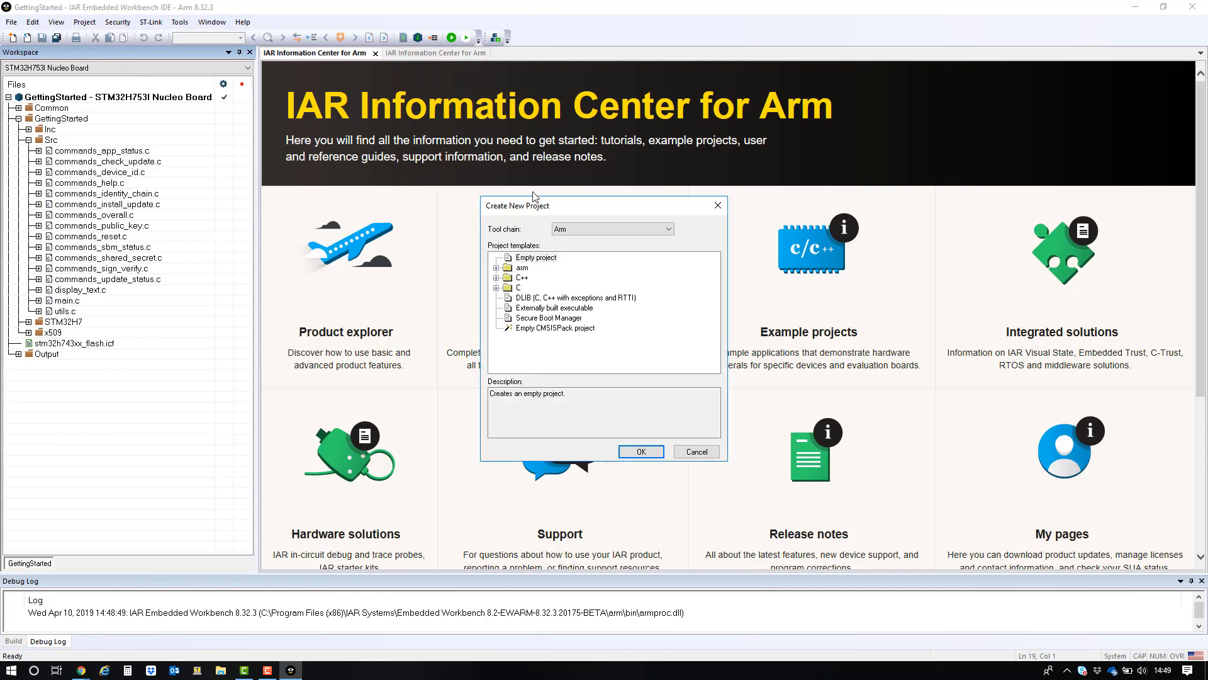
click(566, 323)
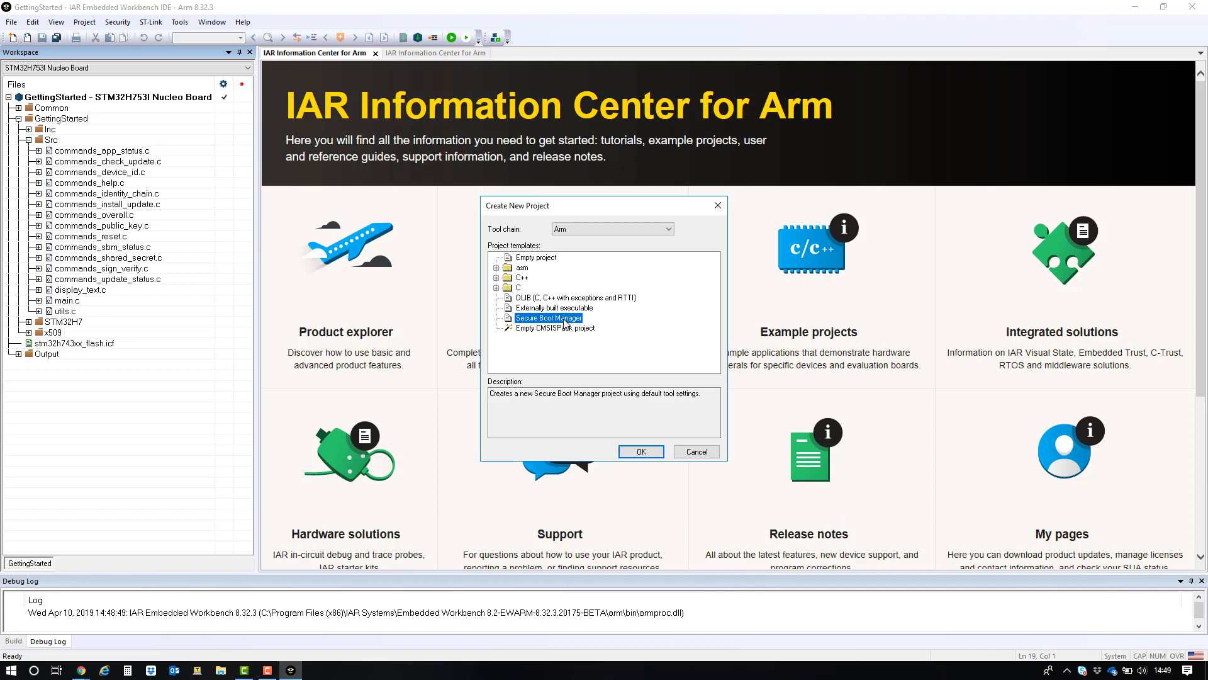
click(657, 451)
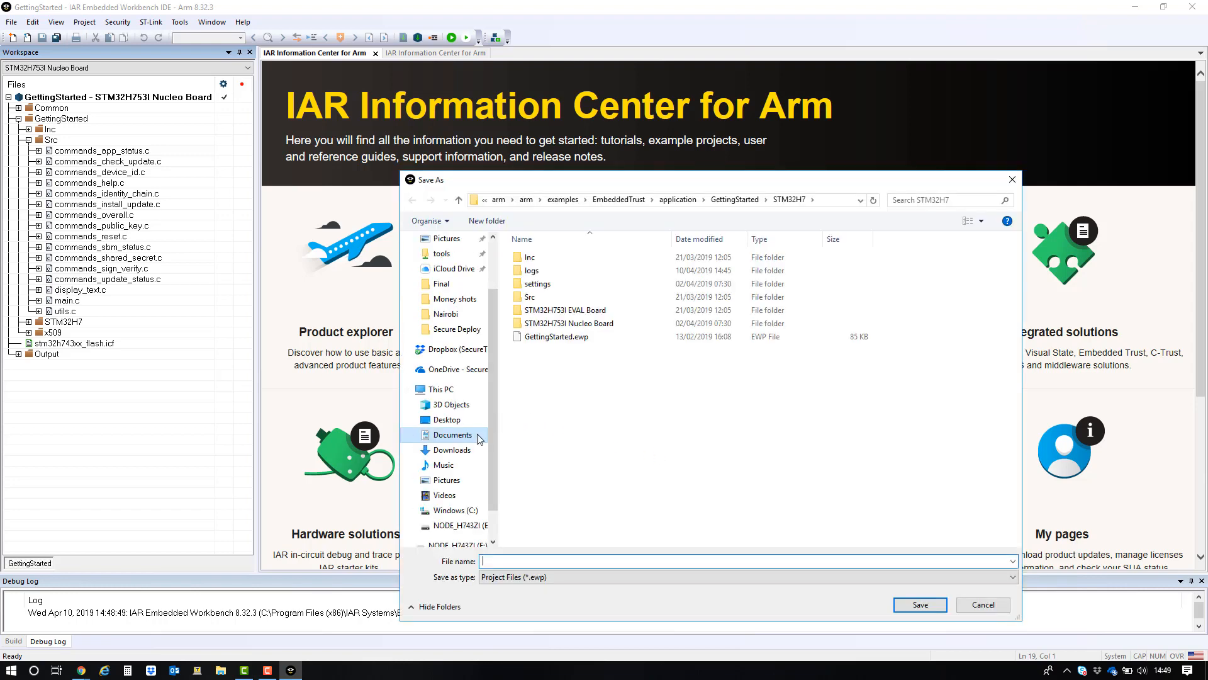
- Create a new folder STM32_H7_Test under C:\Temp and open it as the save location
click(465, 512)
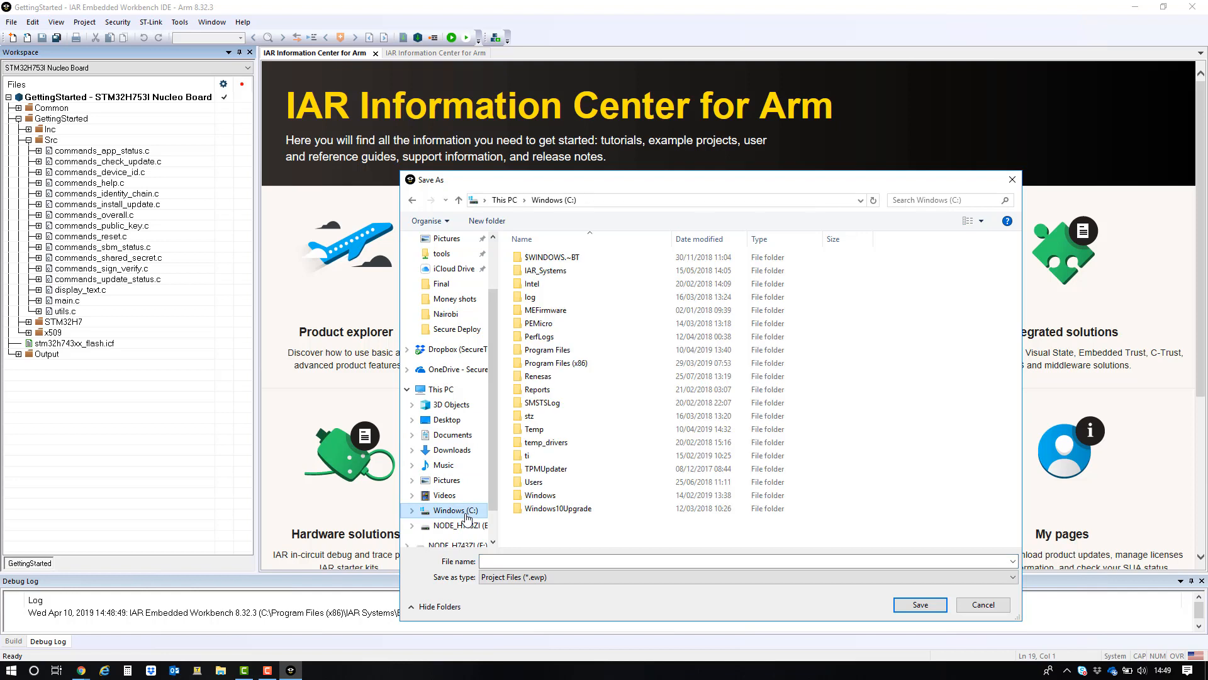
double_click(576, 430)
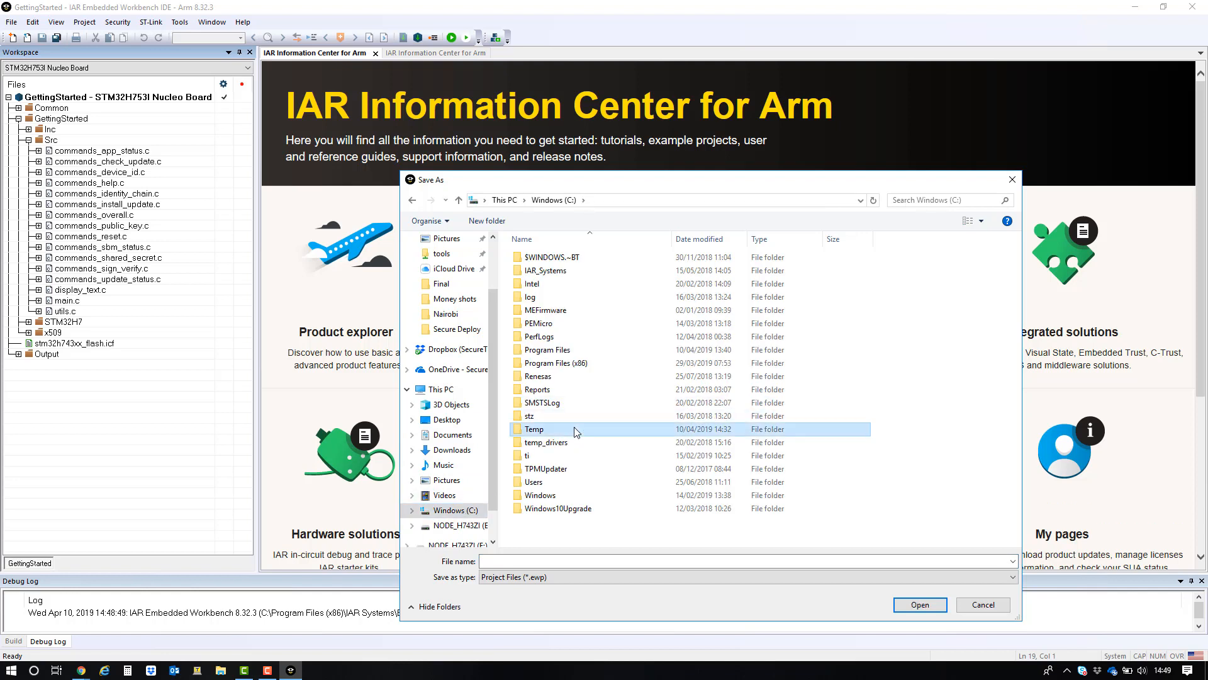
click(495, 228)
text(ST)
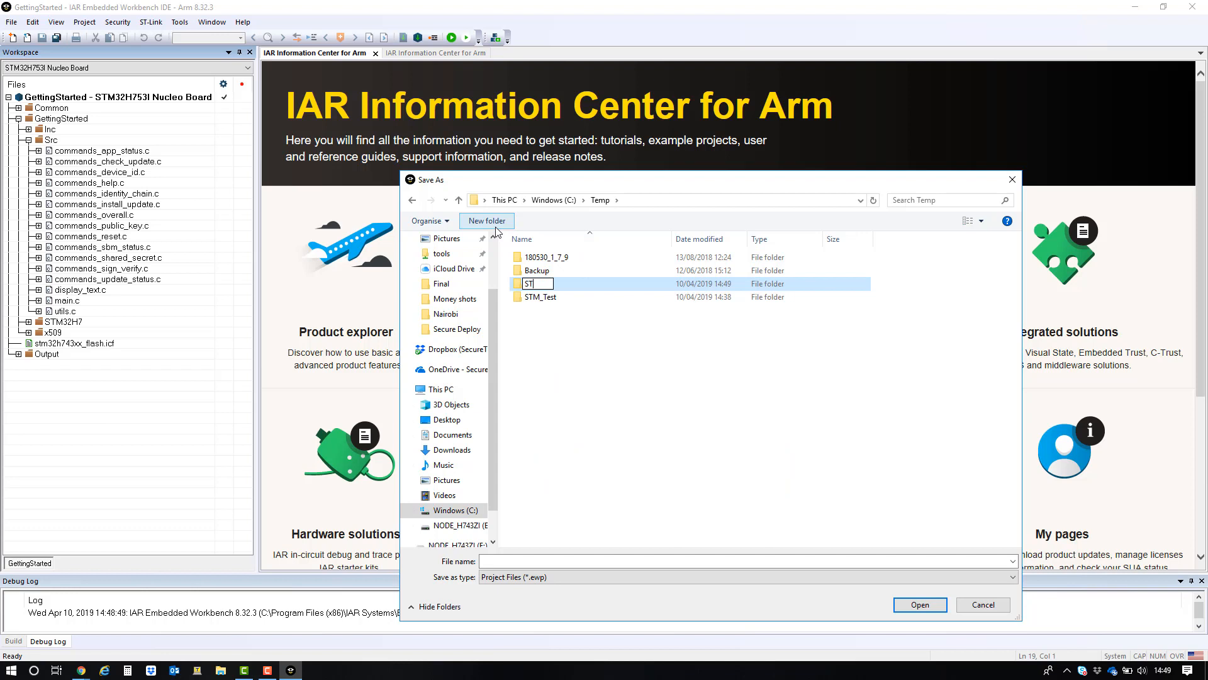
text(M32_H7_Test)
key(Return)
key(Return)
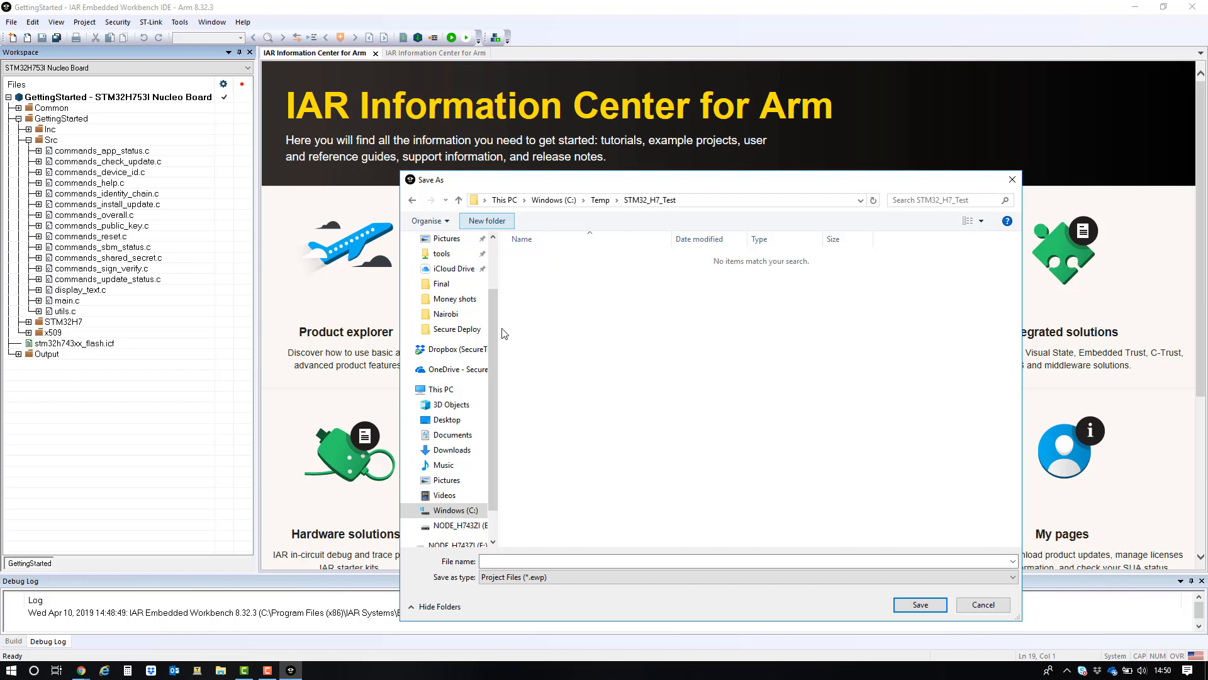
- Save the new project as SBM
click(497, 562)
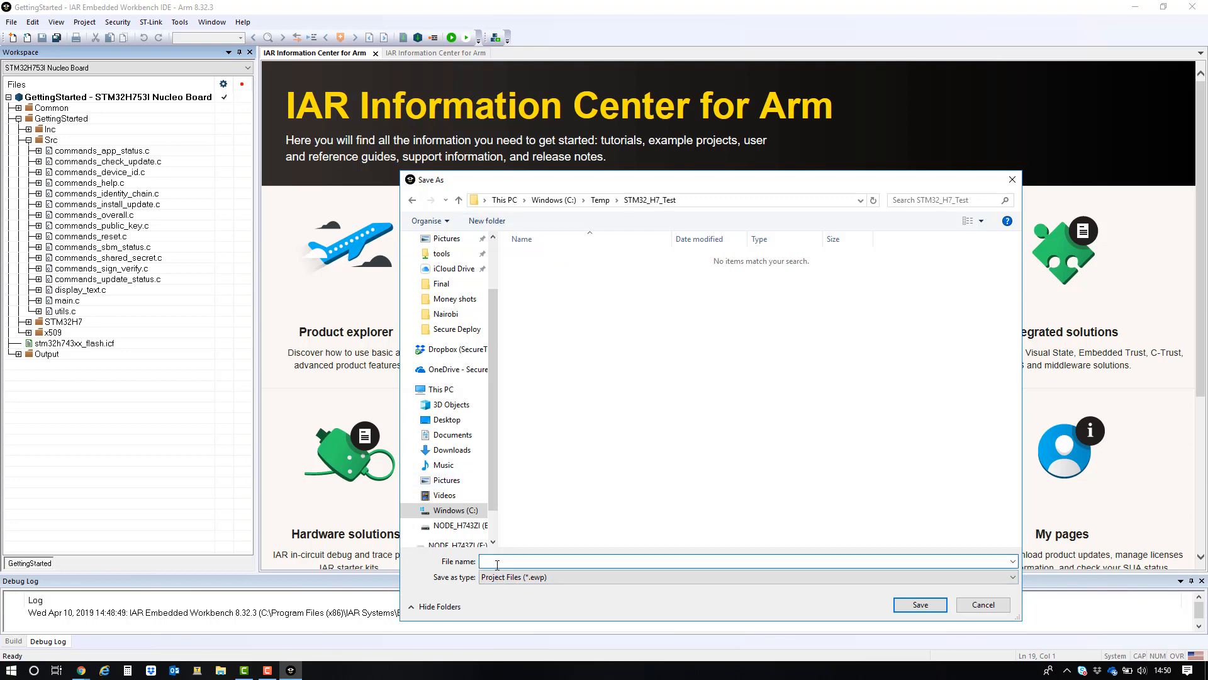
text(SBM)
key(Return)
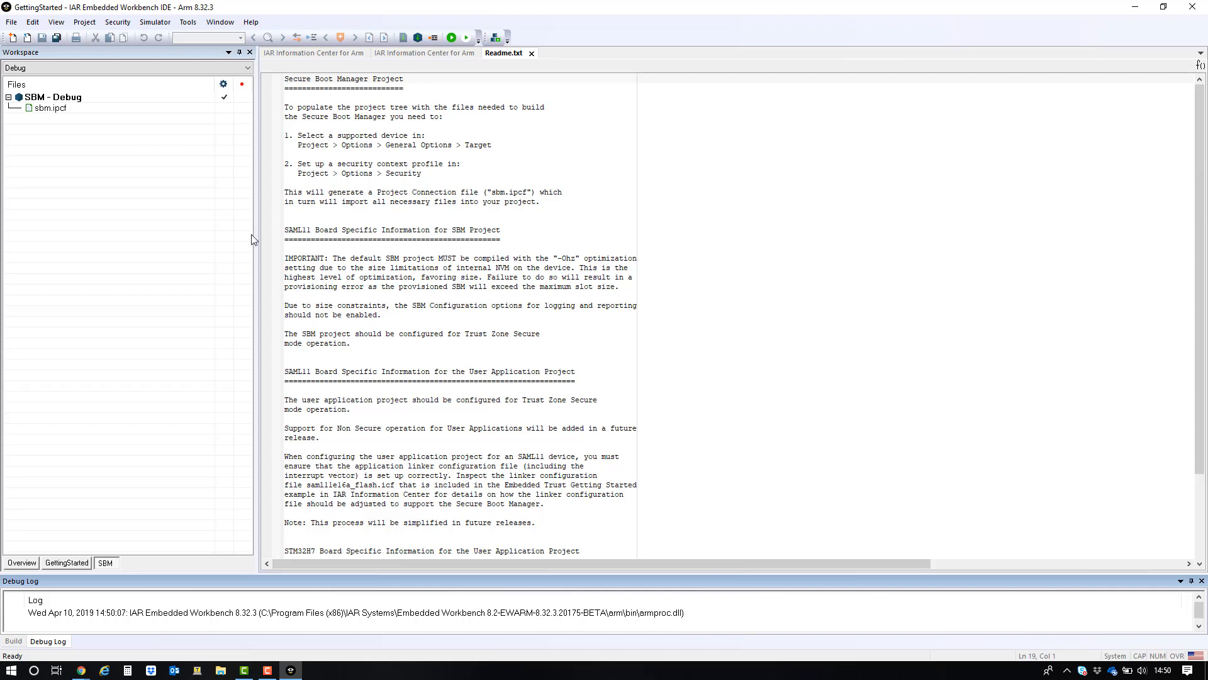
- Open the SBM project options and set the target device to ST STM32H753XI
right_click(90, 103)
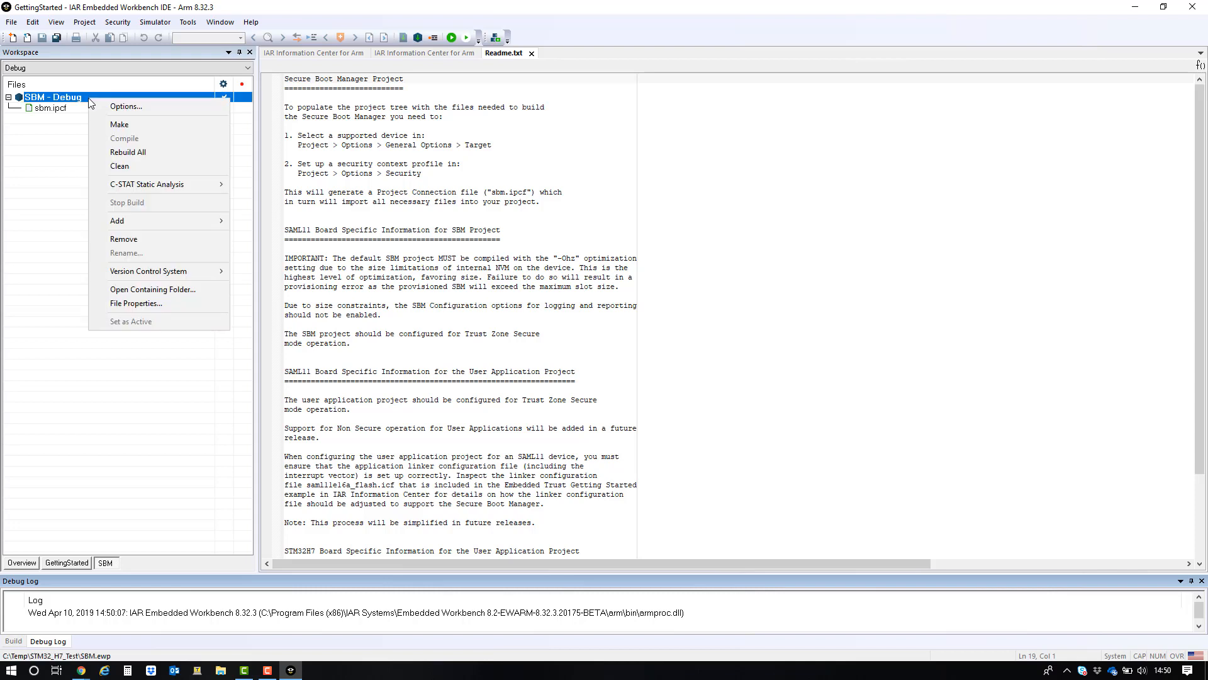
click(113, 106)
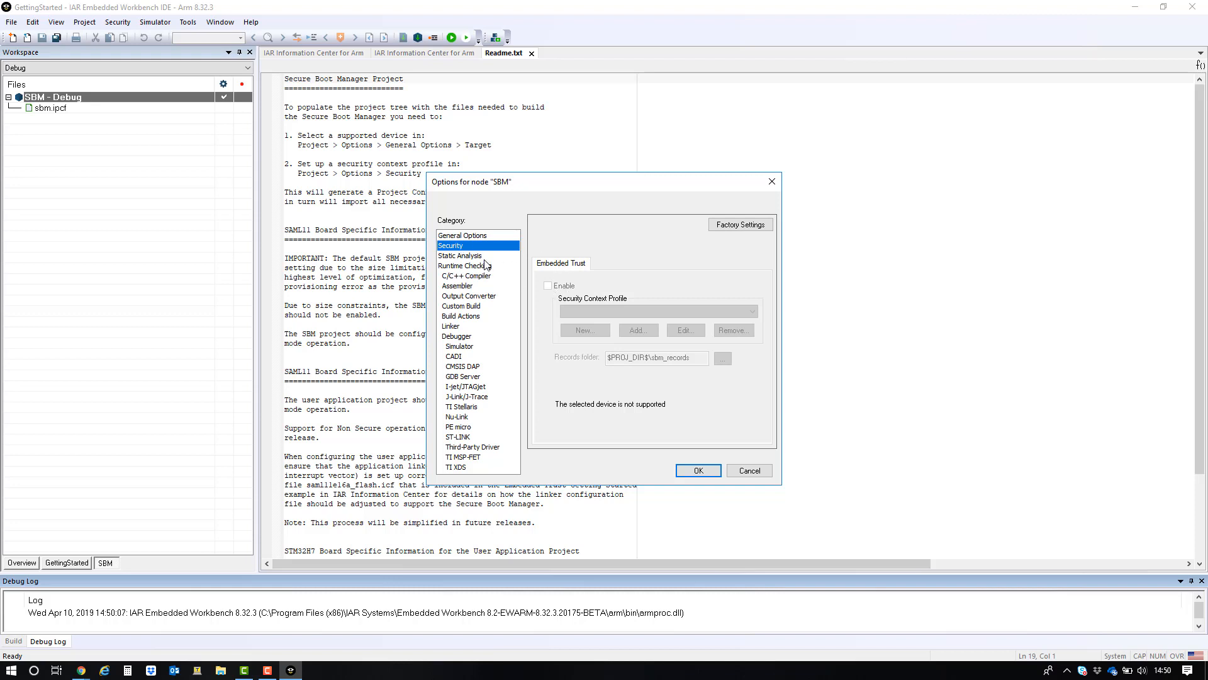
click(473, 235)
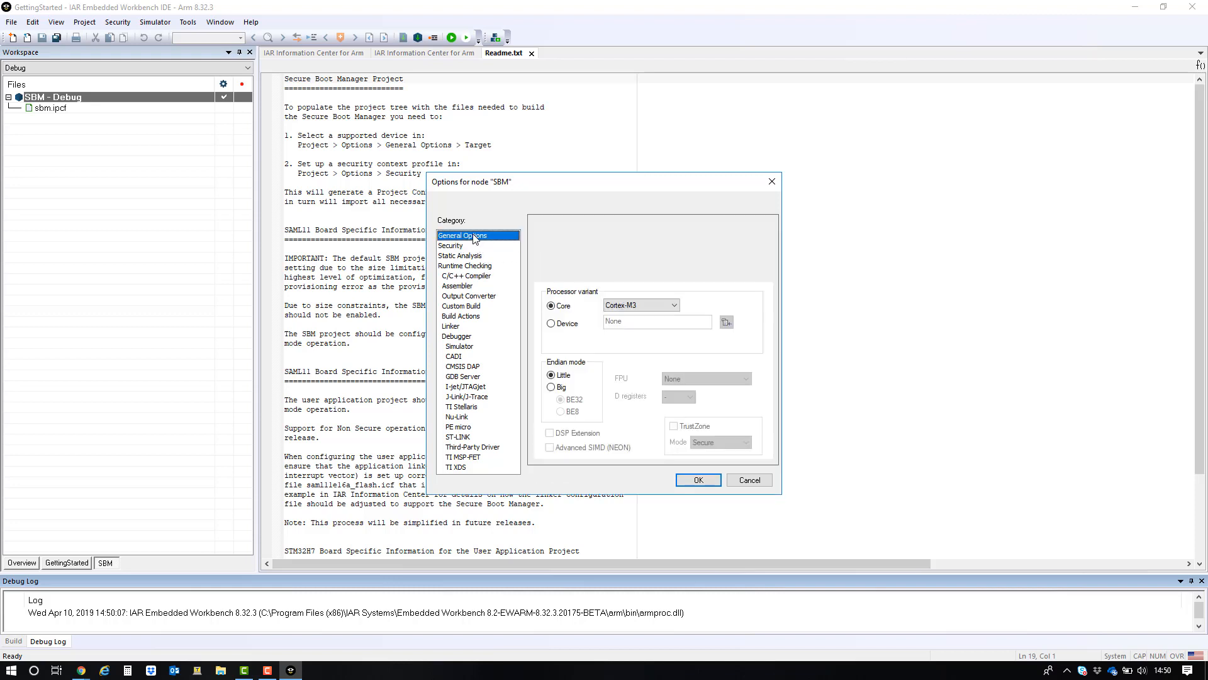
click(552, 323)
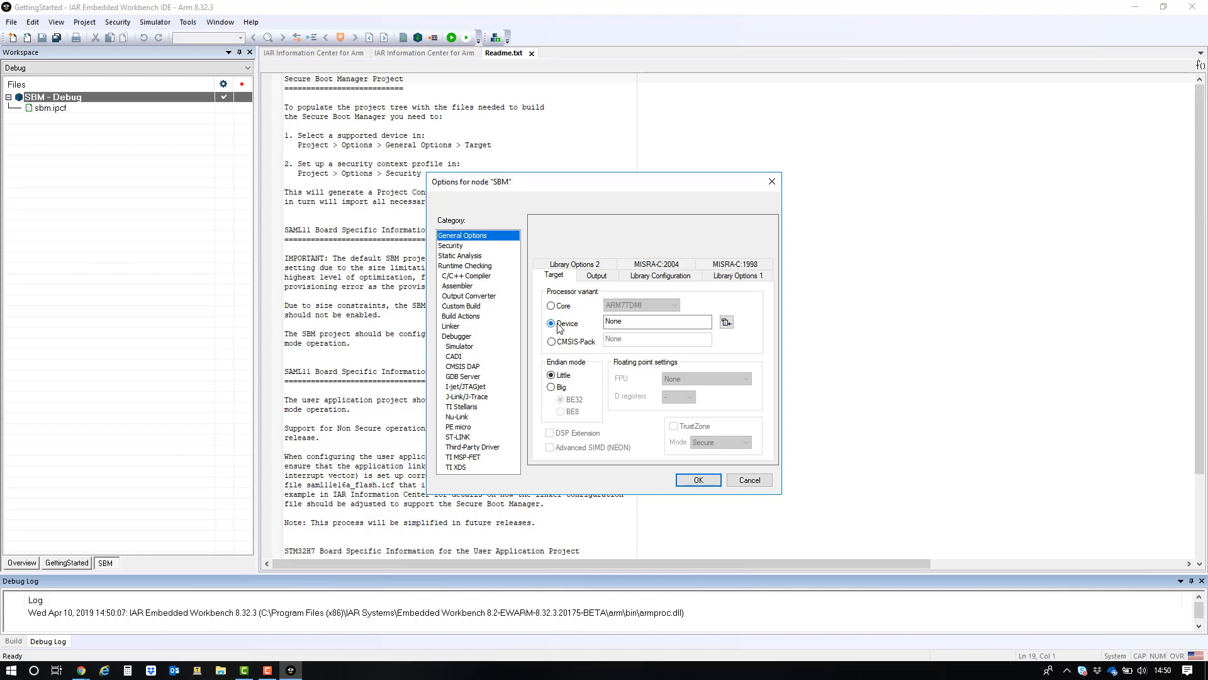
click(728, 322)
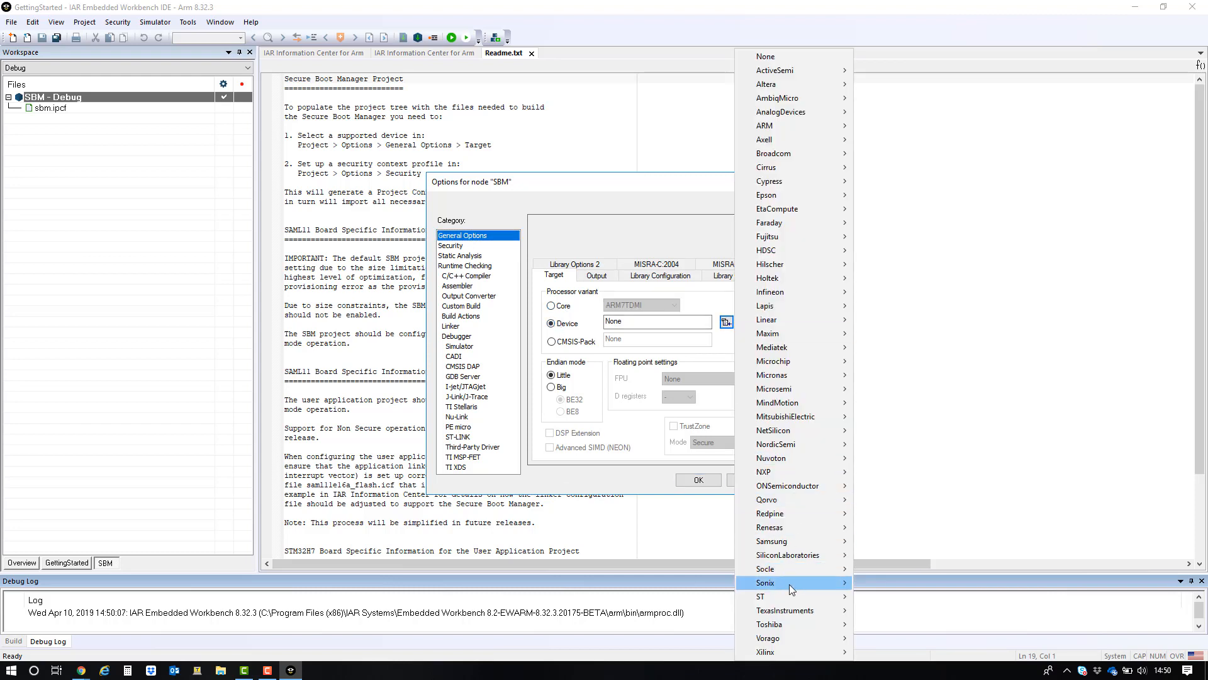
mouse_move(792, 597)
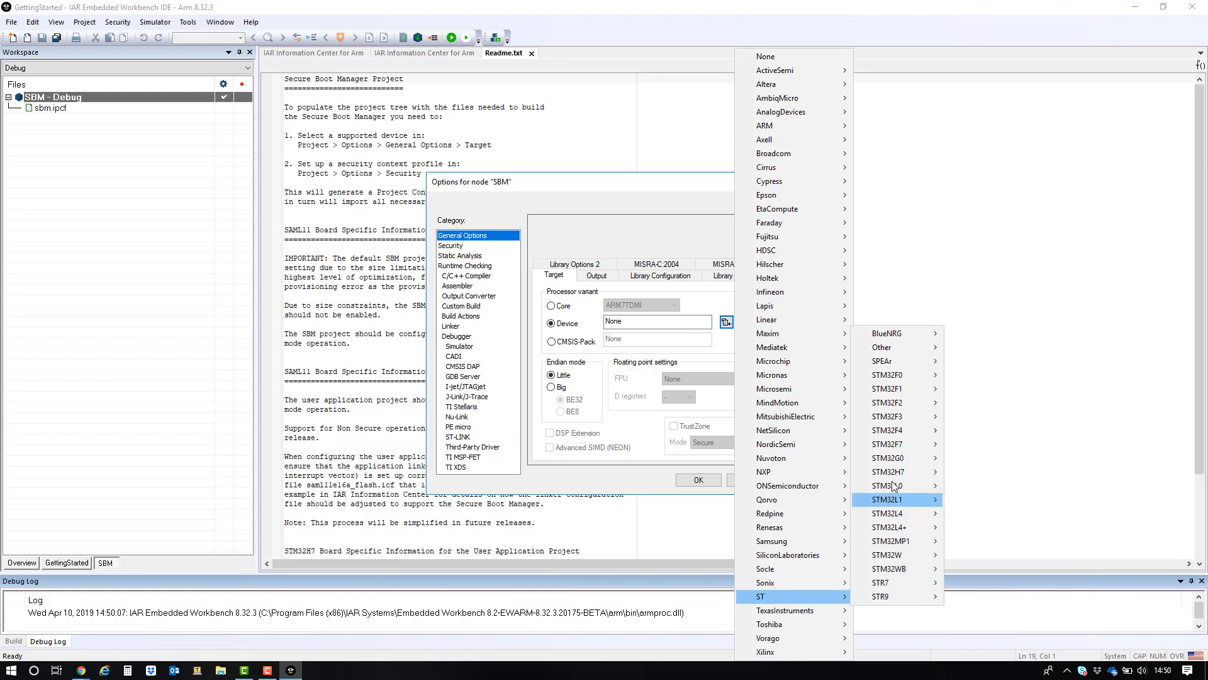
mouse_move(909, 471)
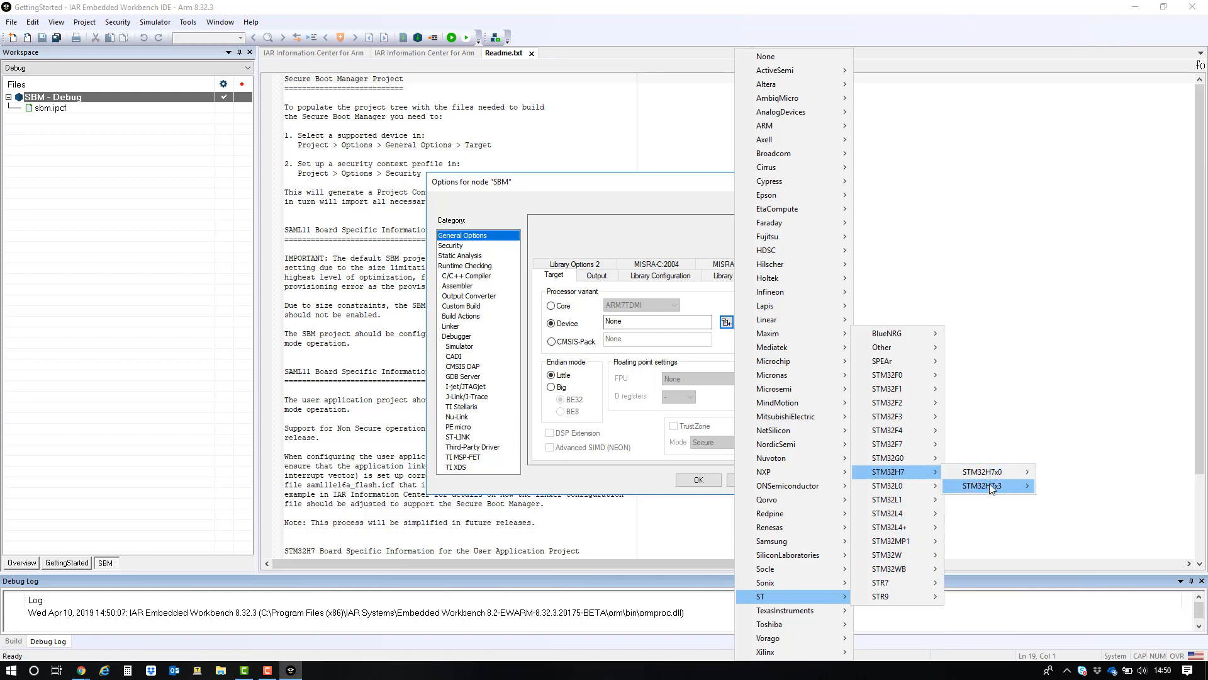
mouse_move(990, 483)
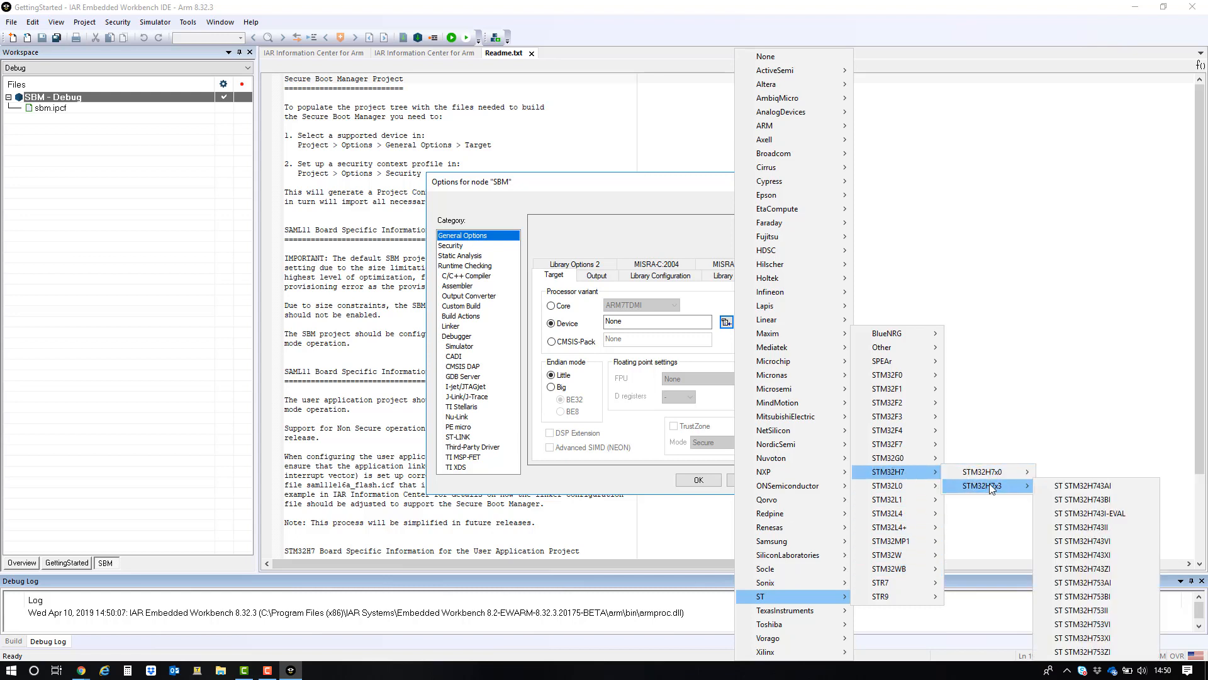
click(1125, 638)
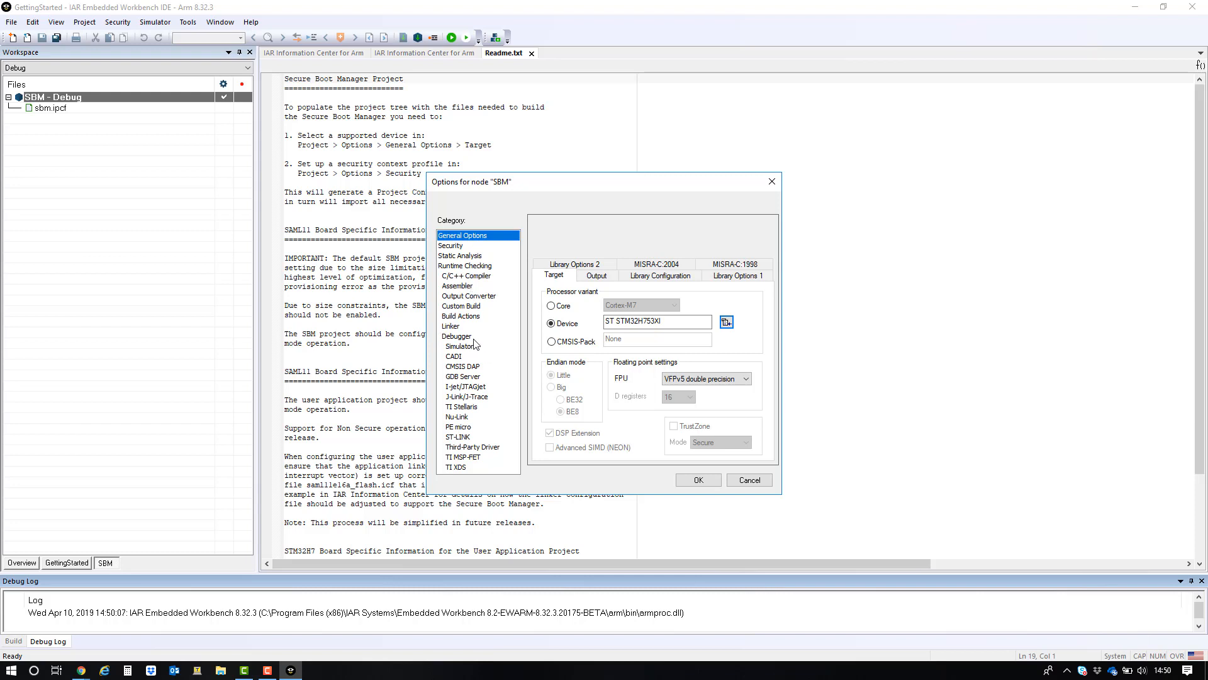
- Set the debugger driver to ST-LINK
click(462, 338)
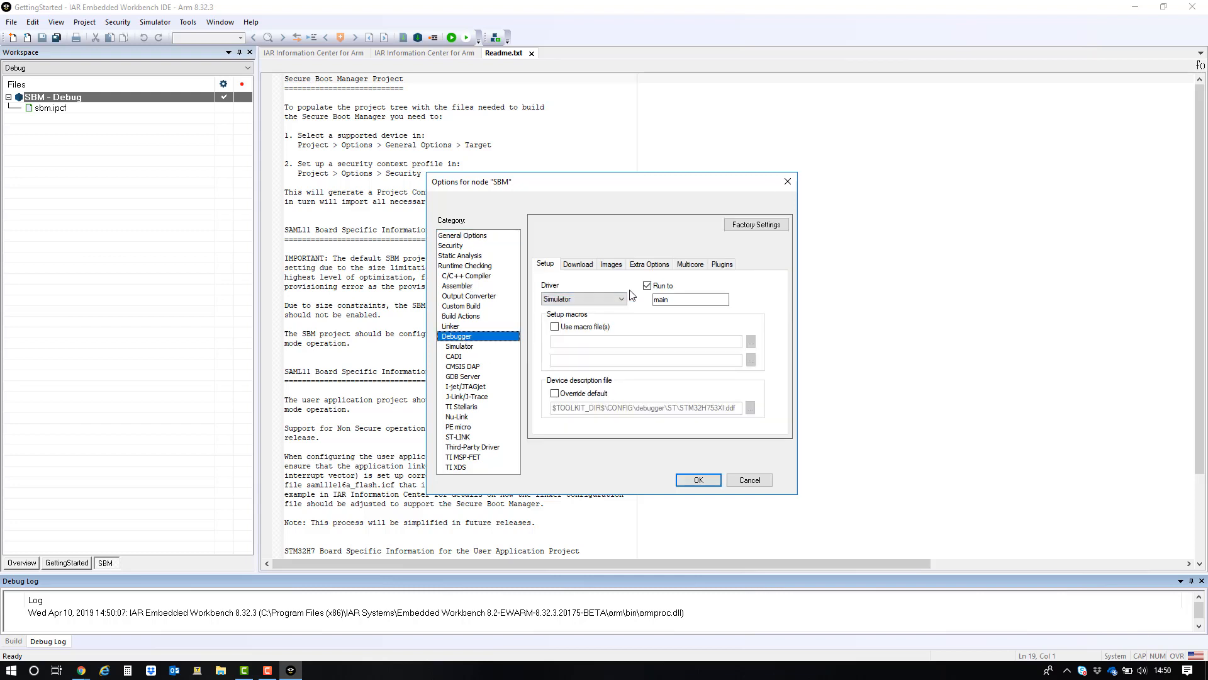
click(622, 299)
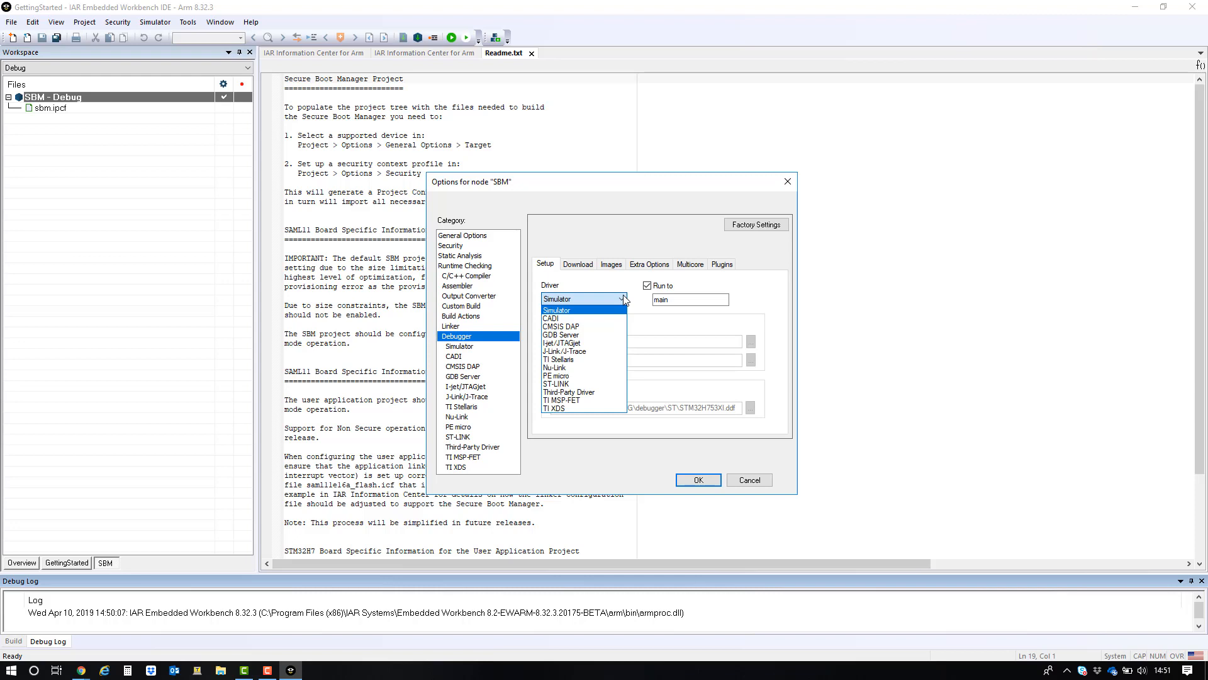
click(585, 381)
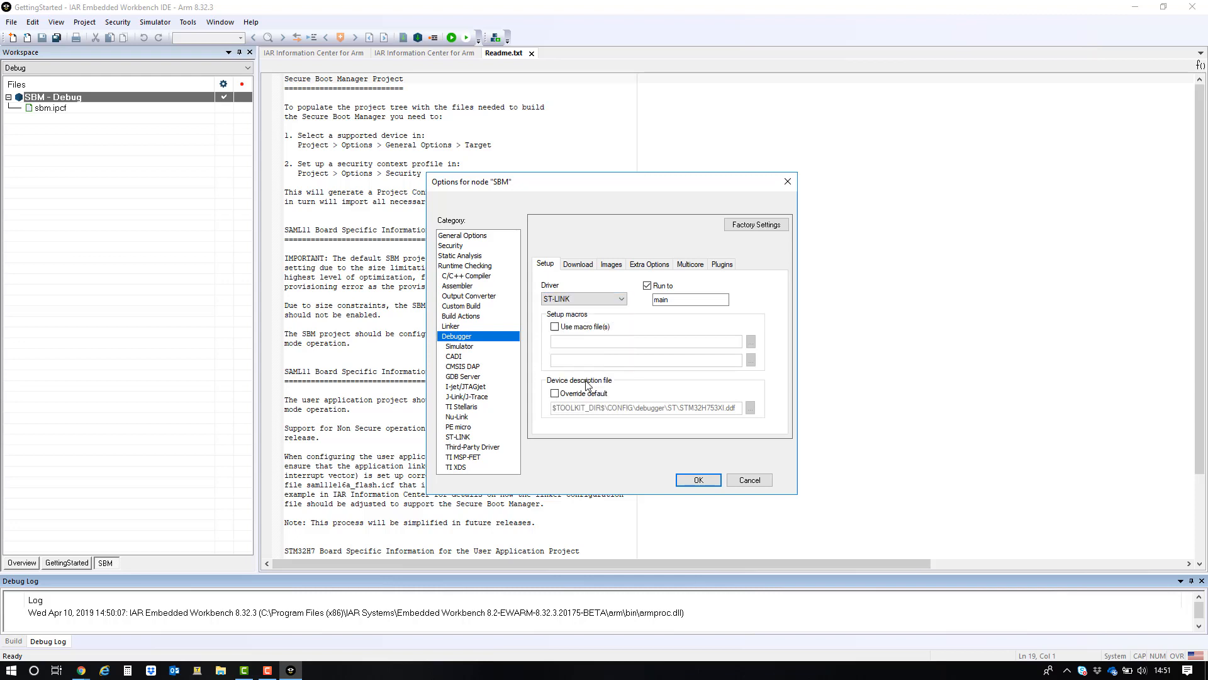
- In the ST-LINK setup, paste the probe's serial number and set the interface to SWD
click(477, 435)
click(705, 294)
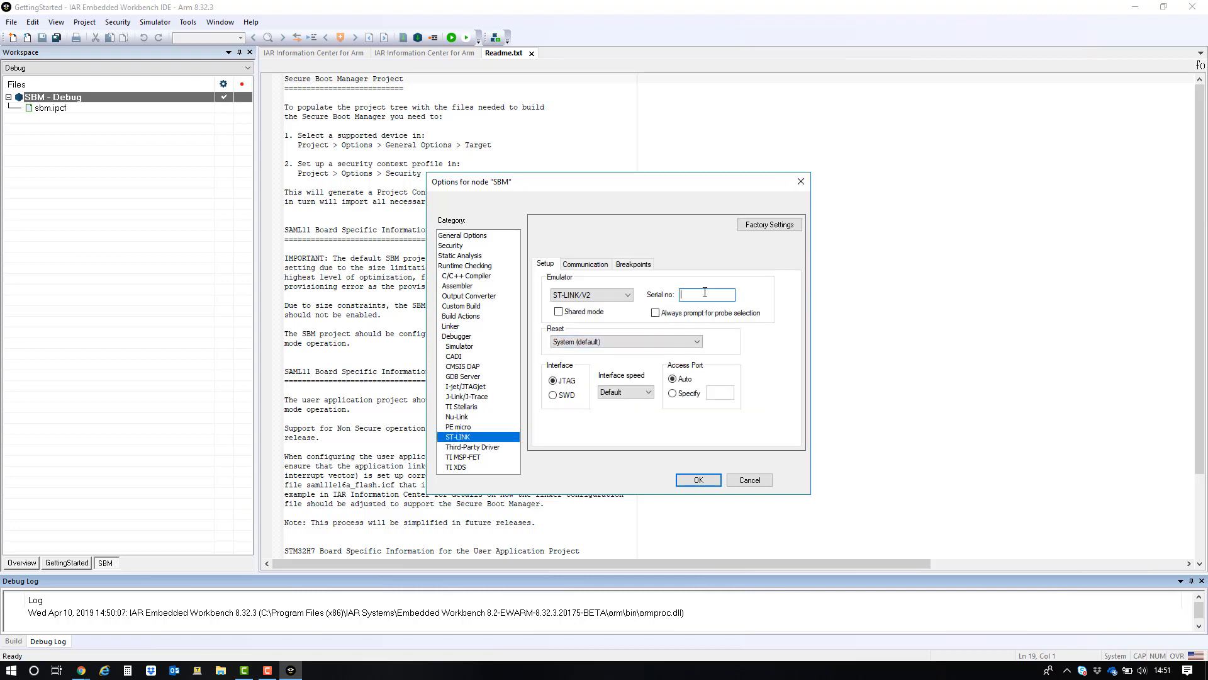
key(ctrl+v)
click(553, 395)
- Enable Embedded Trust in the project's Security options
click(461, 247)
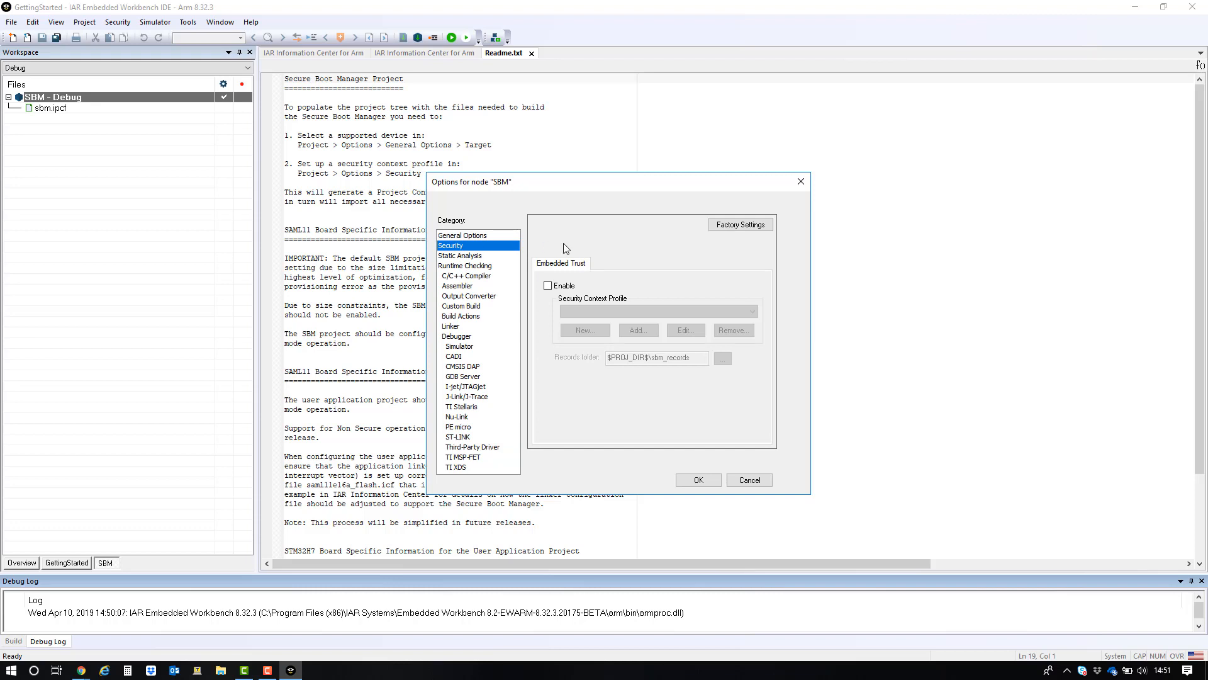
click(548, 286)
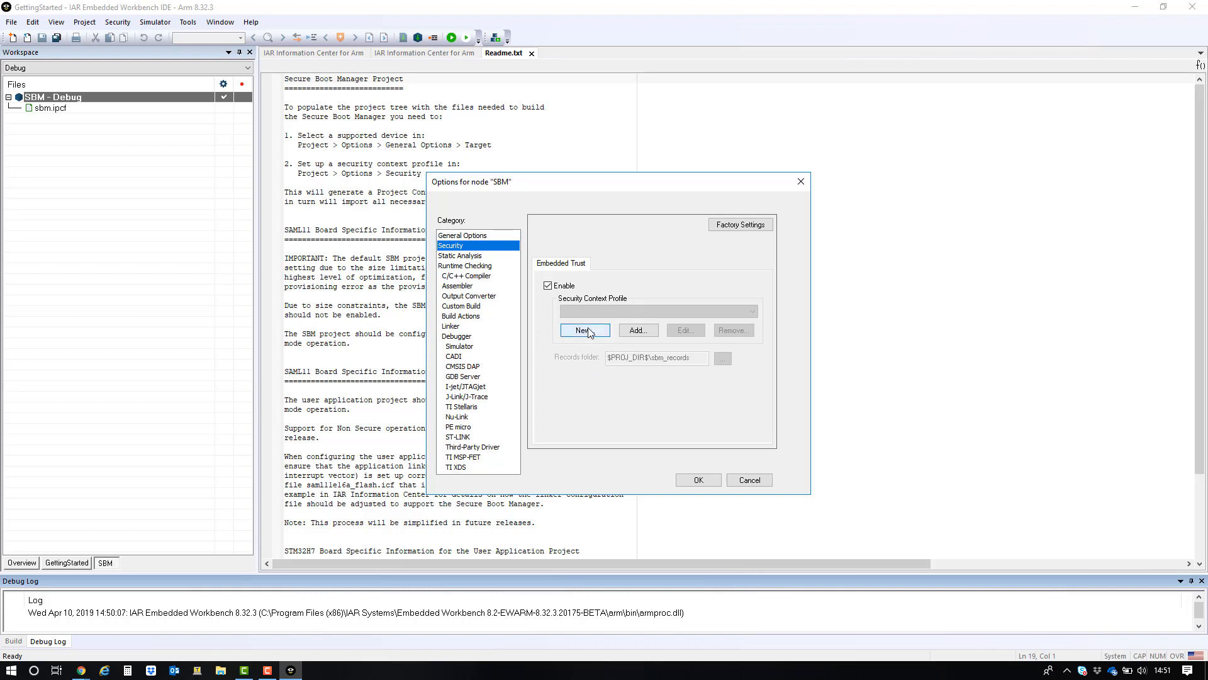
- Create a new security context profile and name it Secure_Demo
click(590, 333)
drag(591, 175, 533, 174)
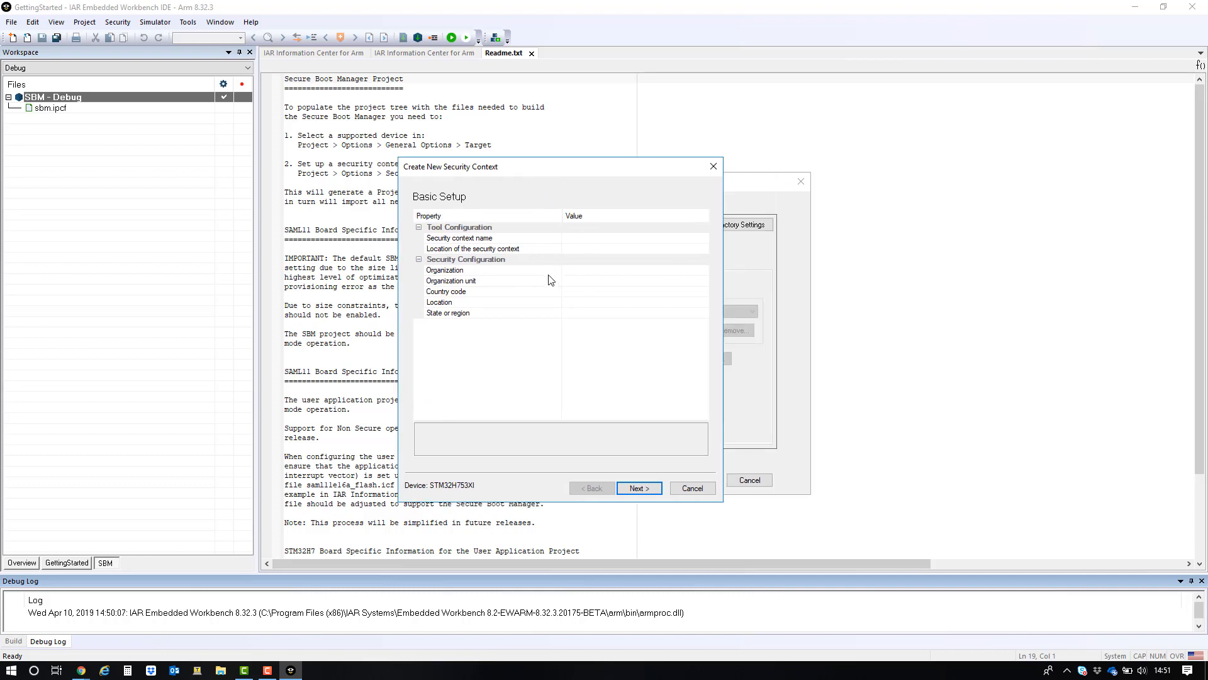
click(580, 240)
text(Se)
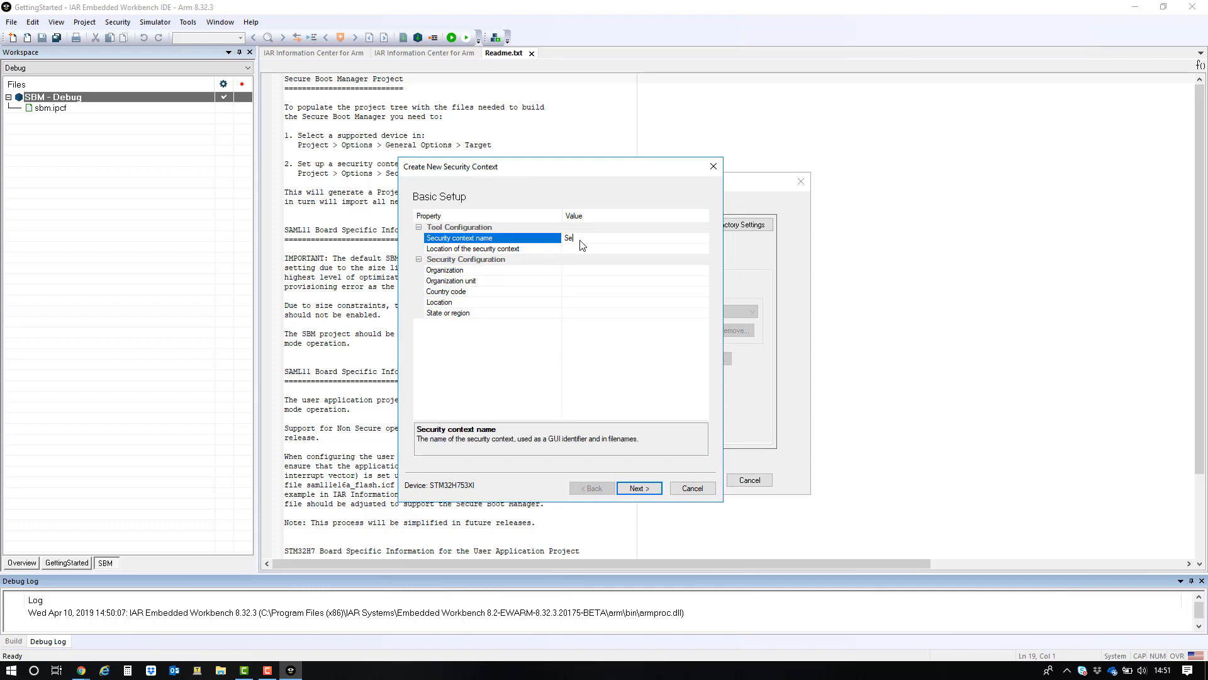
text(cure_Demo)
- Set the security context location to the C:\Temp\STM32_H7_Test folder
click(623, 249)
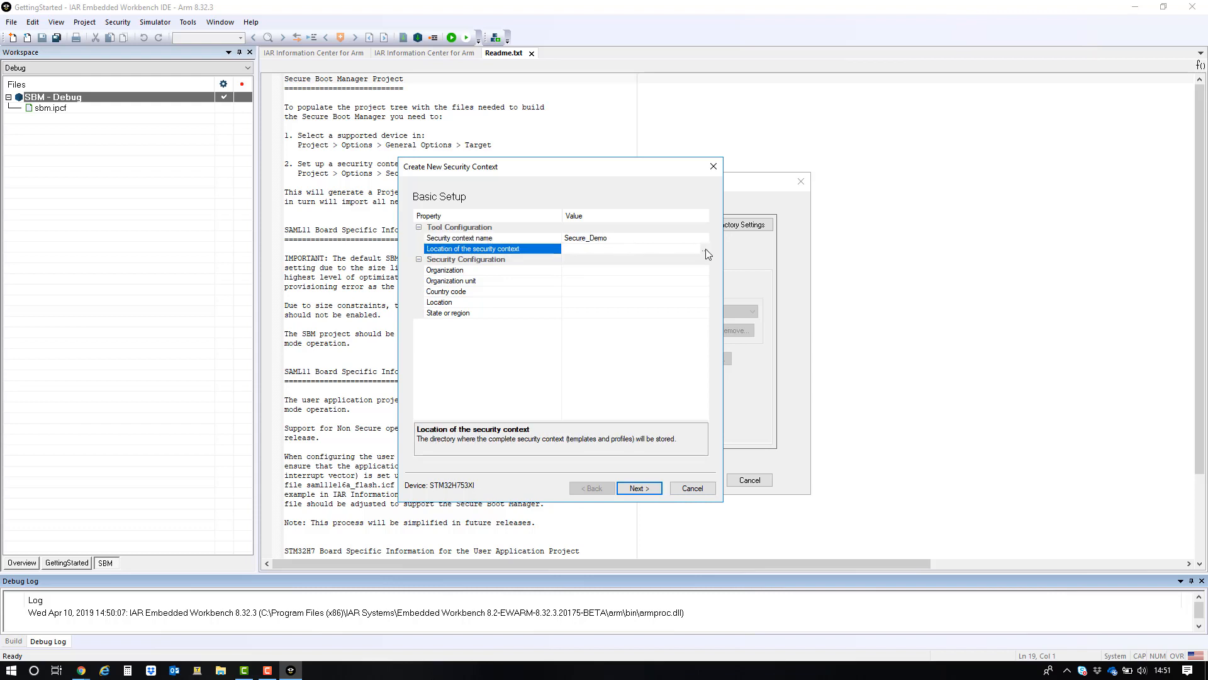
click(706, 249)
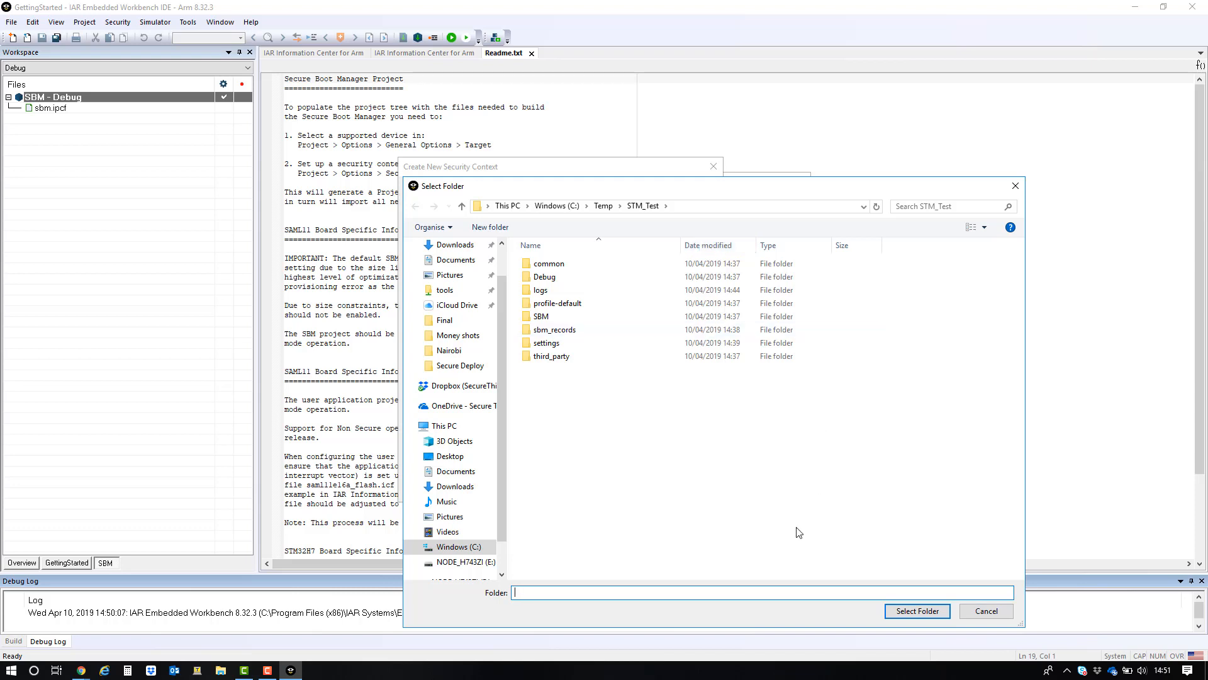
click(606, 207)
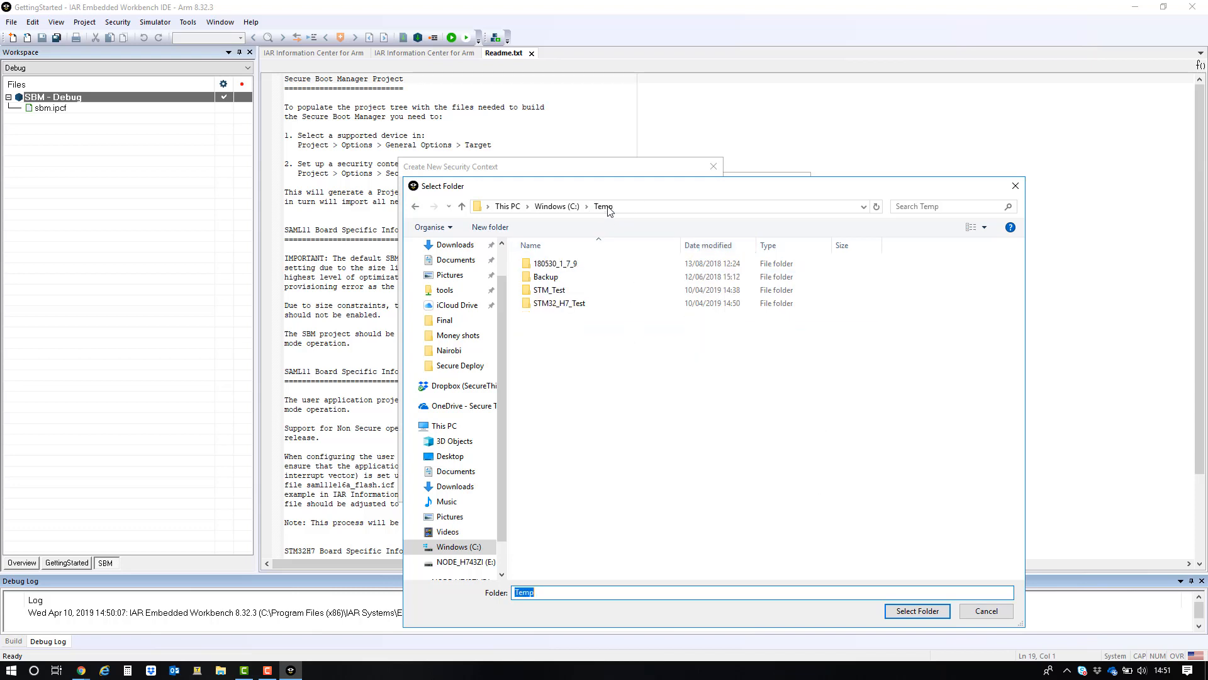
double_click(577, 305)
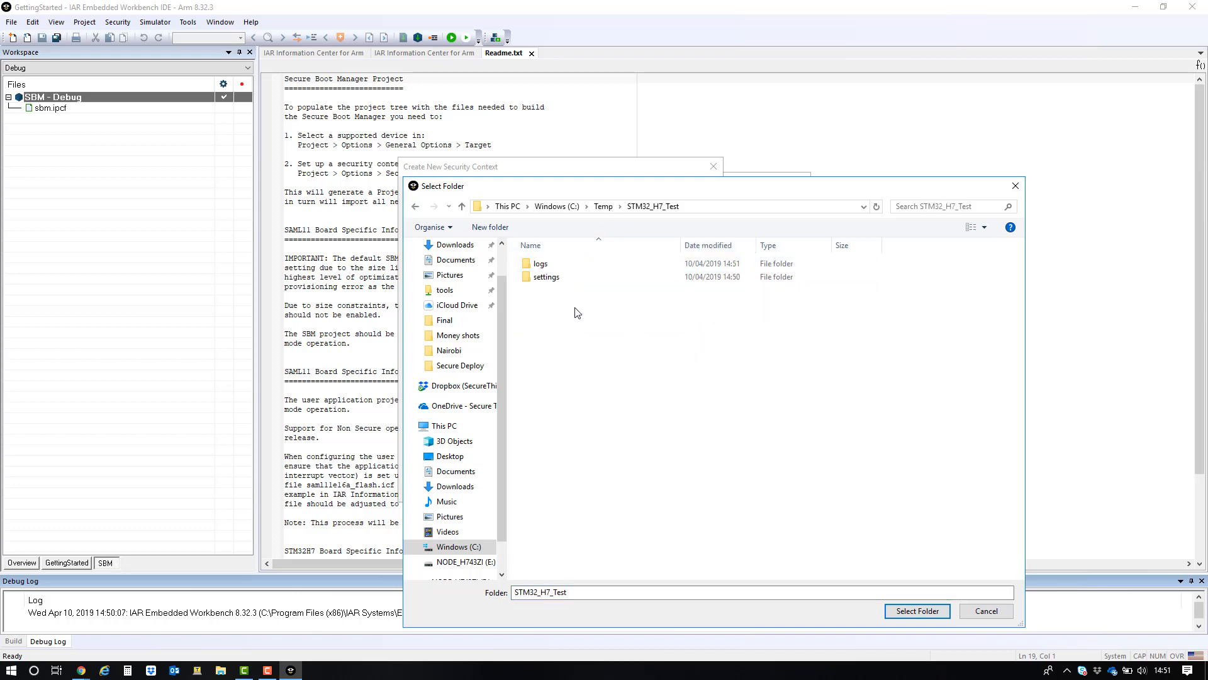
click(907, 611)
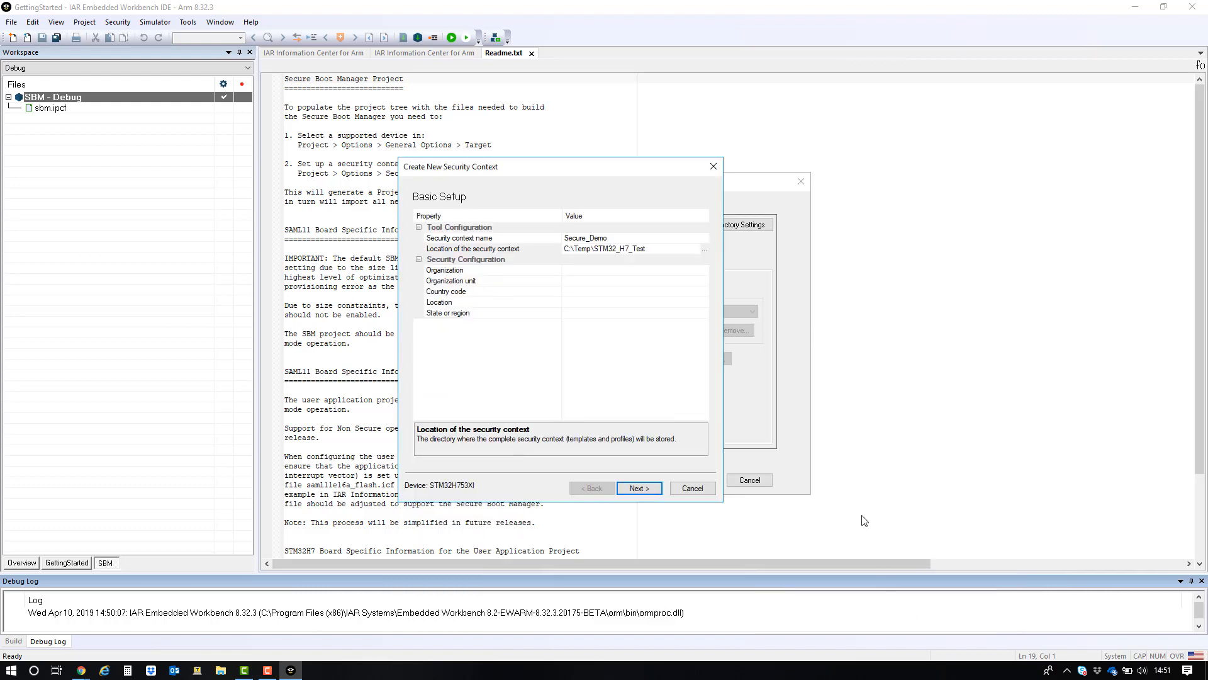
- Enter Secure Thingz as the organization and Applications as the organization unit
click(595, 271)
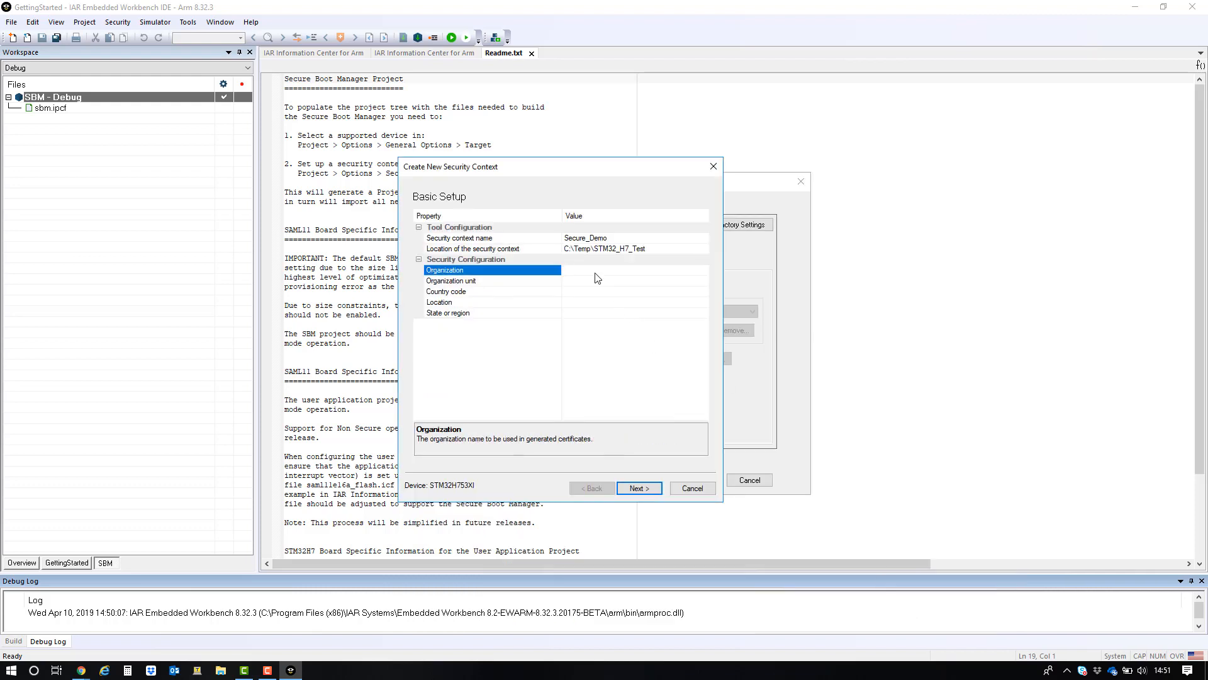
text(Secure Thingz)
click(598, 282)
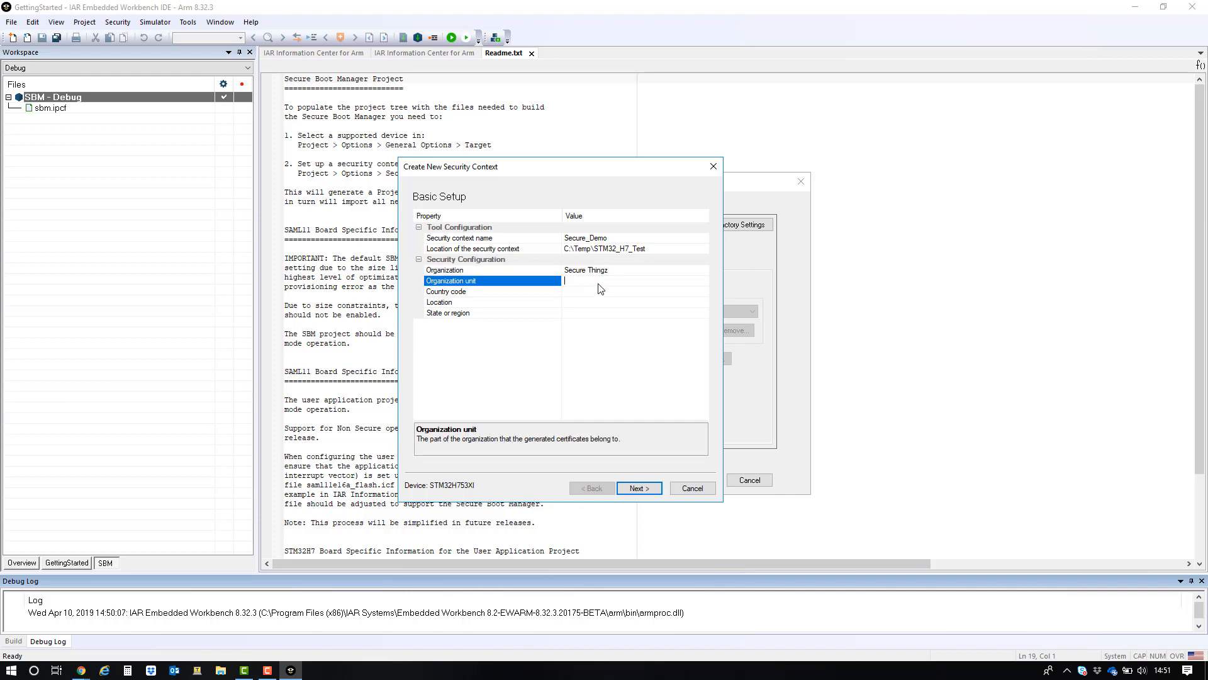
text(Applications)
- Set the country code to United Kingdom
click(685, 293)
click(705, 292)
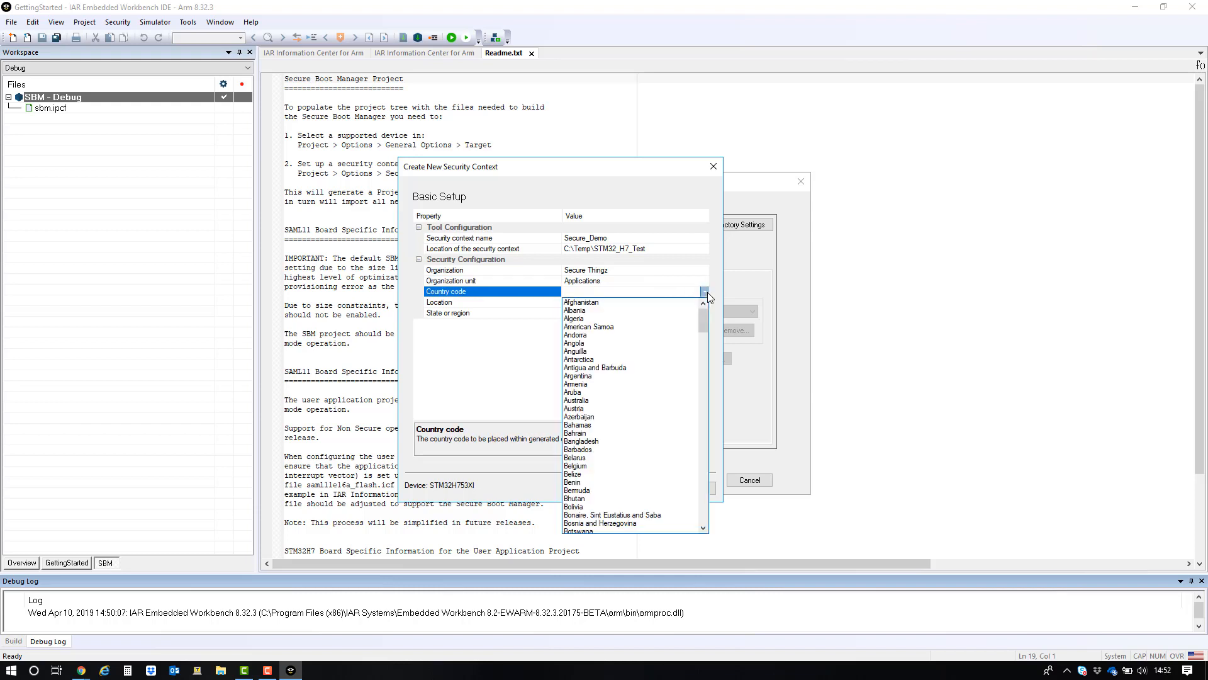
key(u)
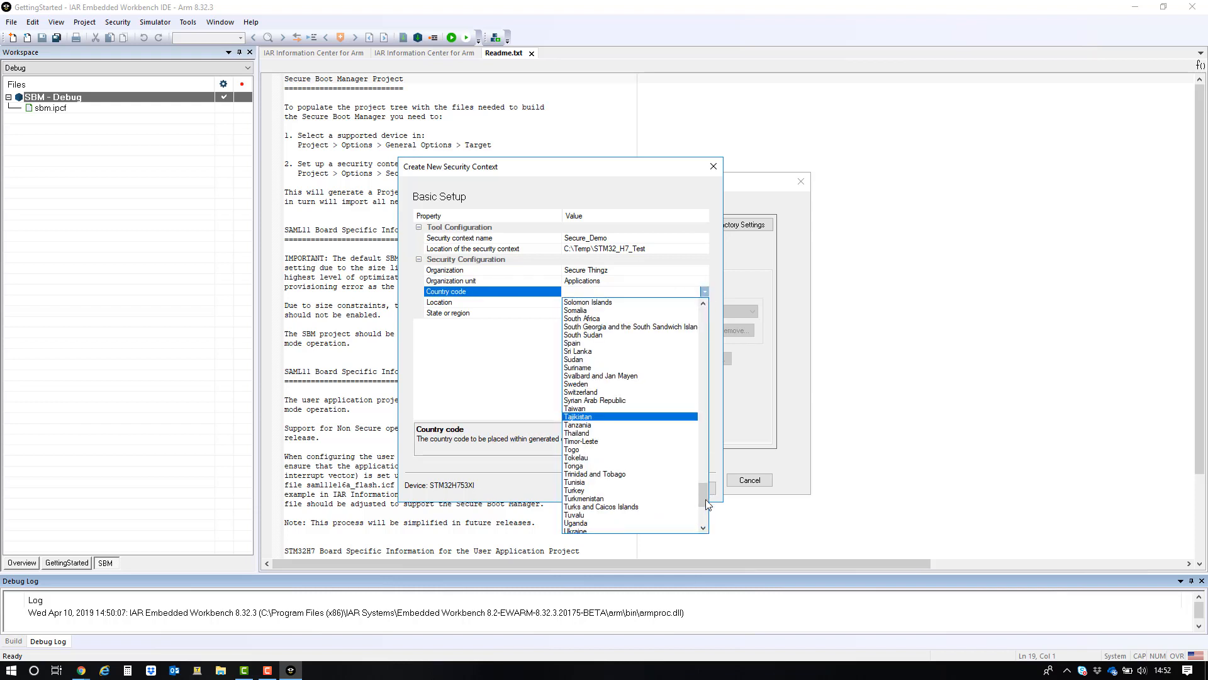
drag(701, 505, 700, 516)
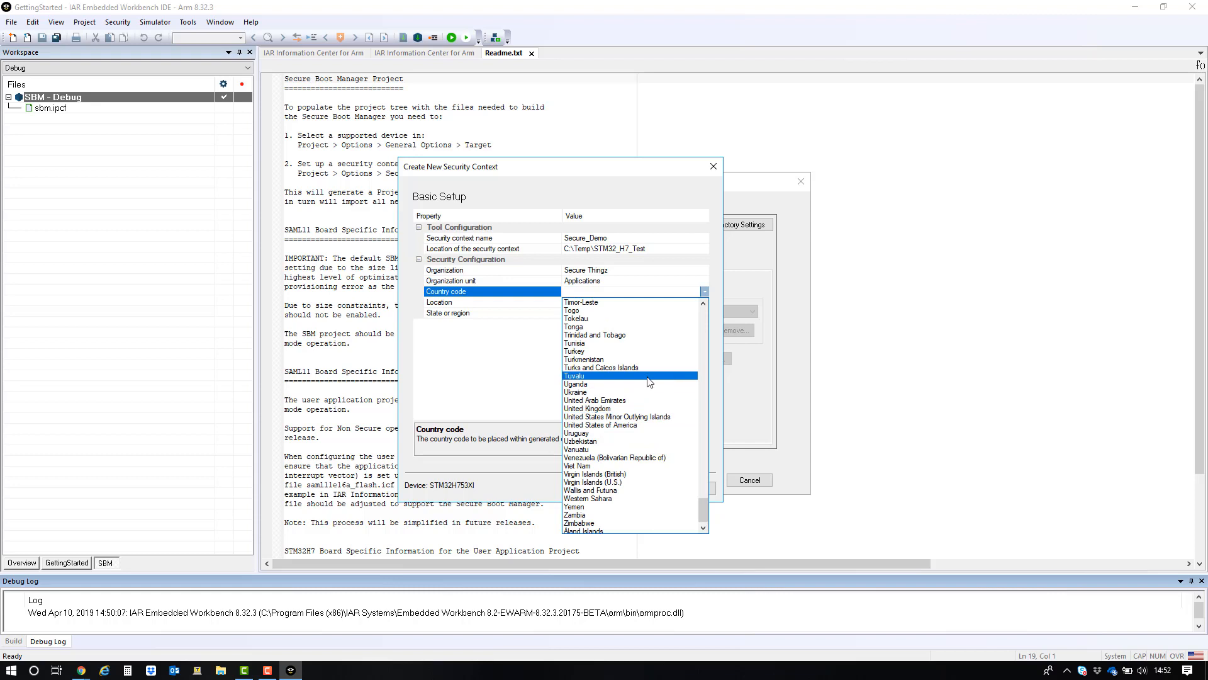
click(634, 409)
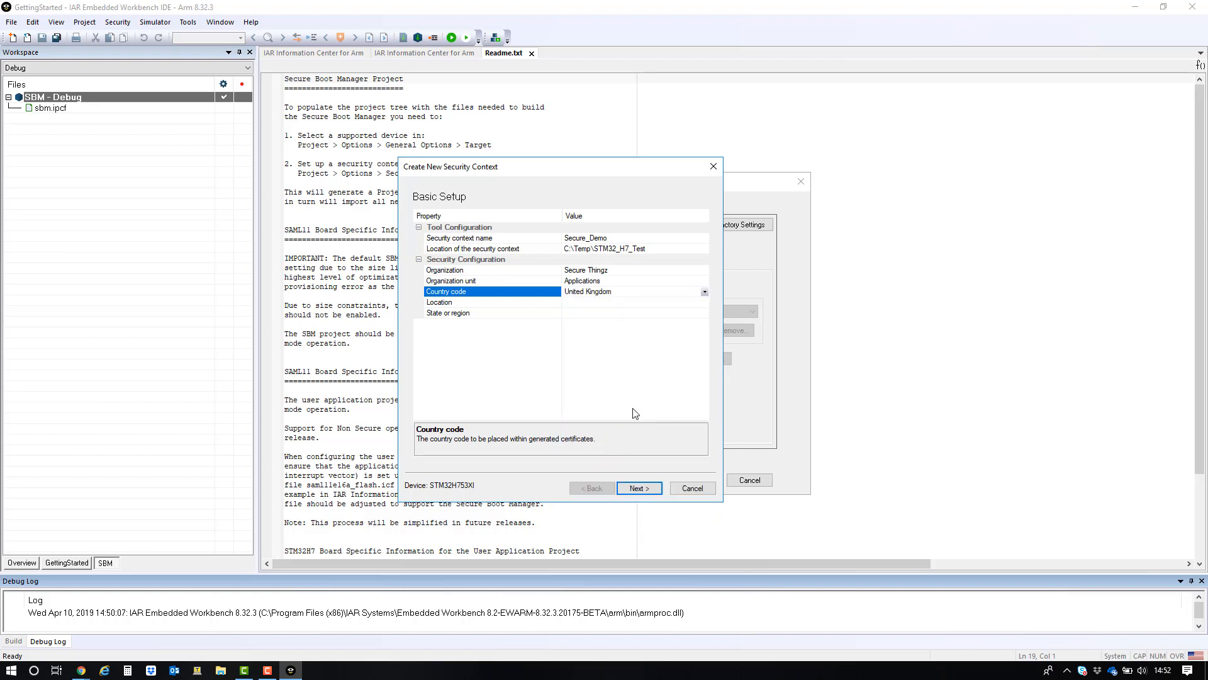
- Enter Cambridge as the location and Camb as the state or region, then continue to the security settings
click(608, 304)
text(Cambridge)
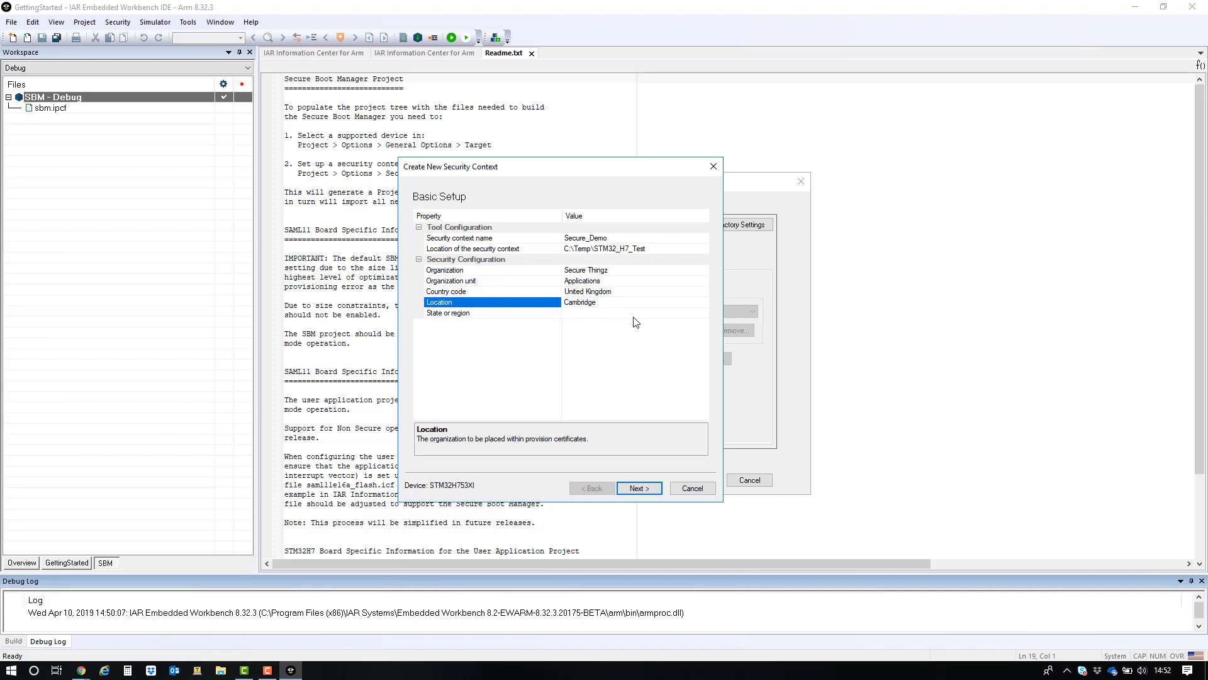
click(633, 314)
text(Cambs)
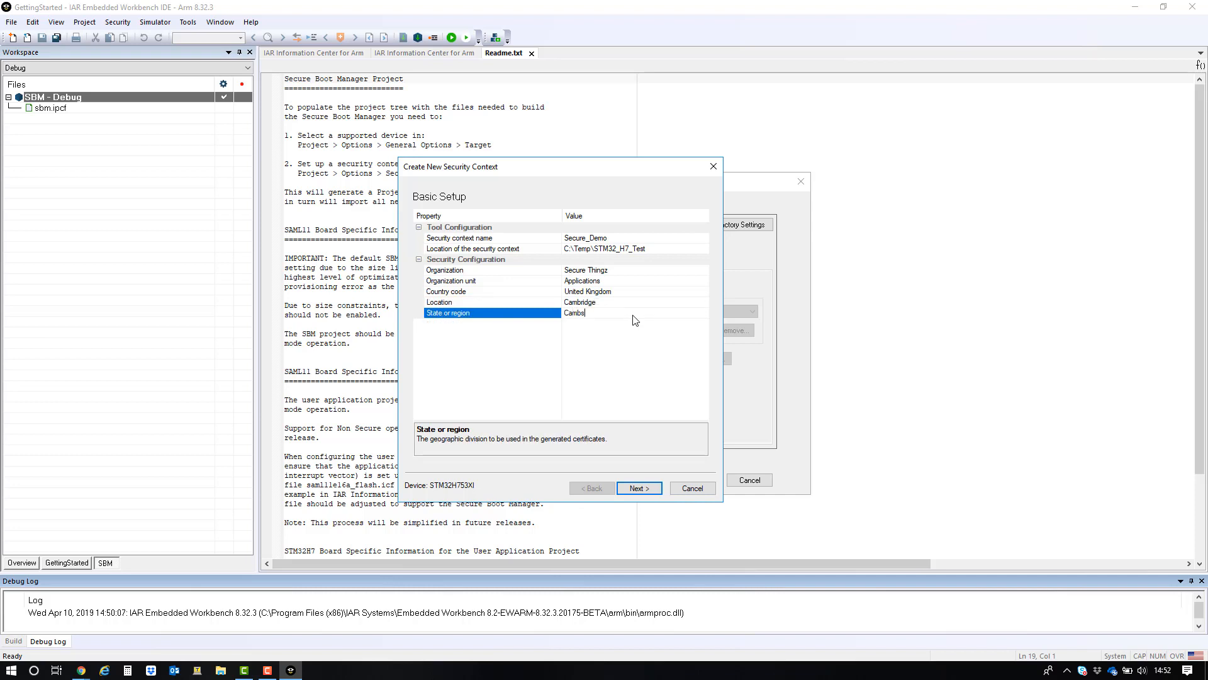
click(636, 491)
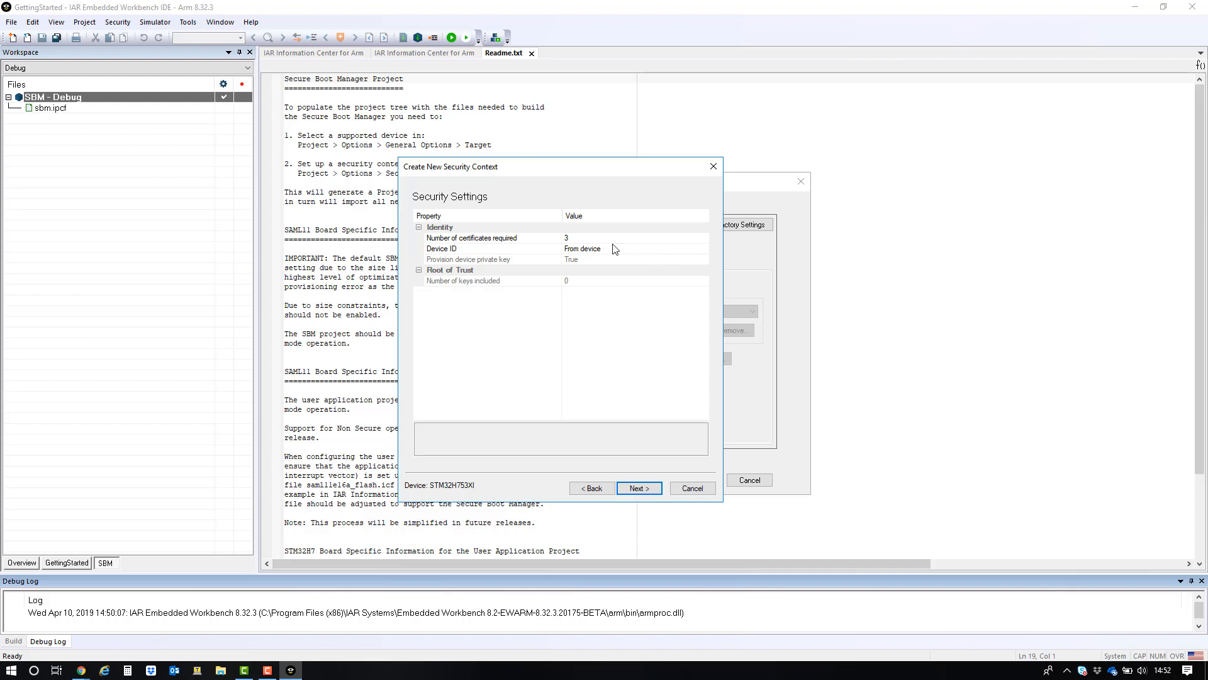
- Try the Device ID options, leaving Device ID set to From device
click(704, 250)
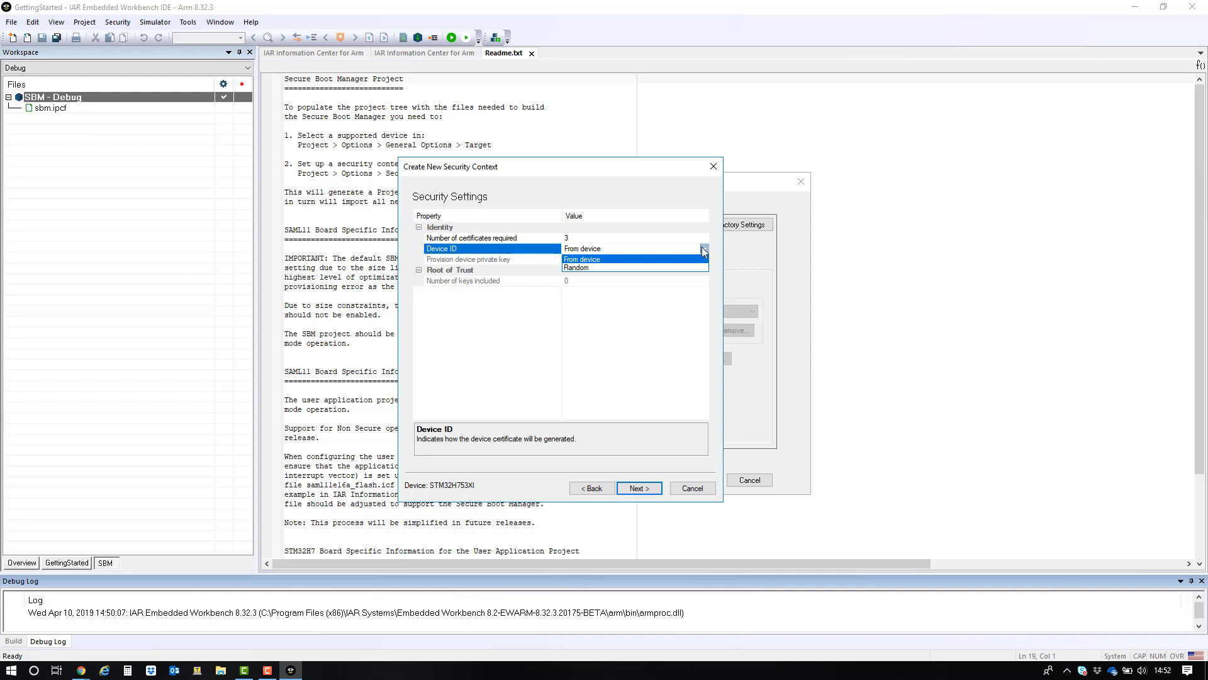
click(609, 268)
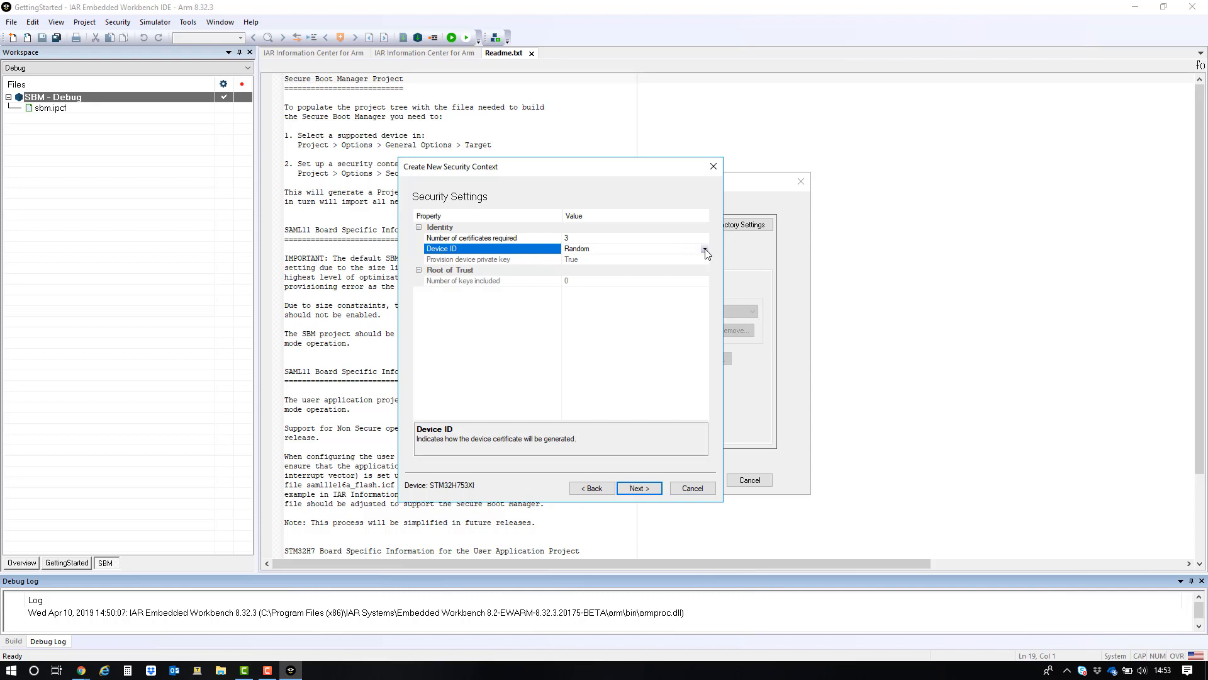
click(705, 249)
click(634, 260)
- Keep the default Secure Boot Manager settings, create the profile and choose to use it for the project
click(648, 489)
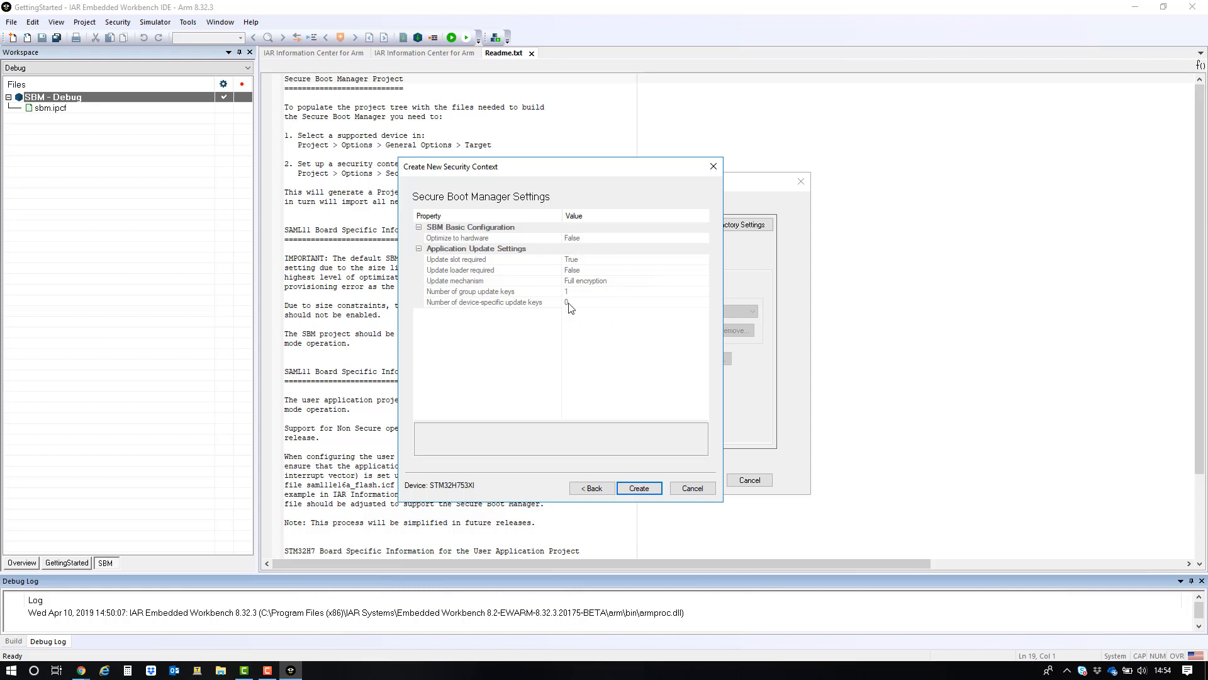
click(652, 488)
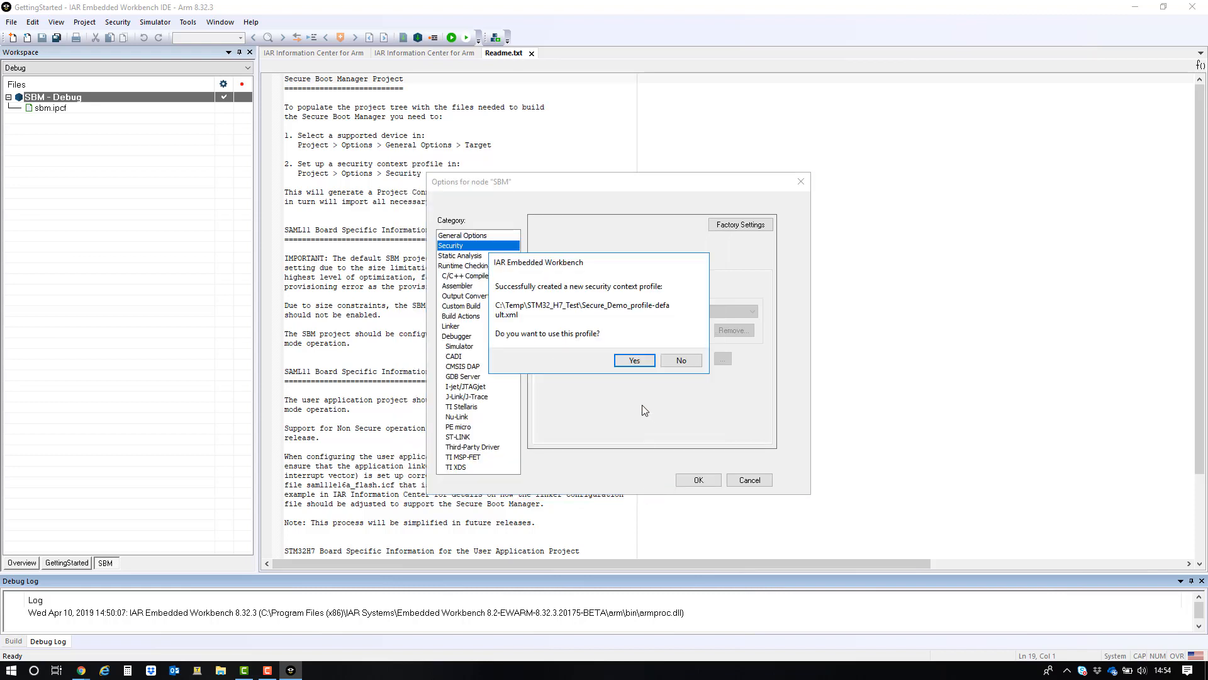
click(634, 361)
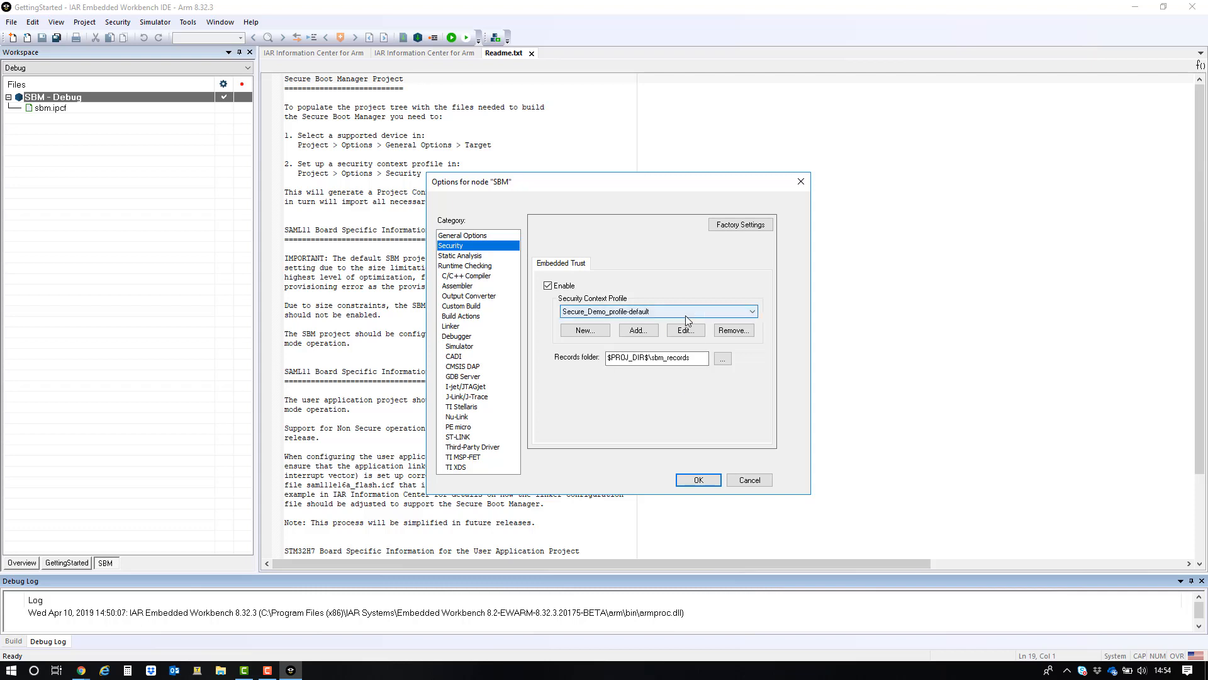
- Open the profile's security context template and review its Provisioning, SBM Configuration and Identity pages
click(686, 333)
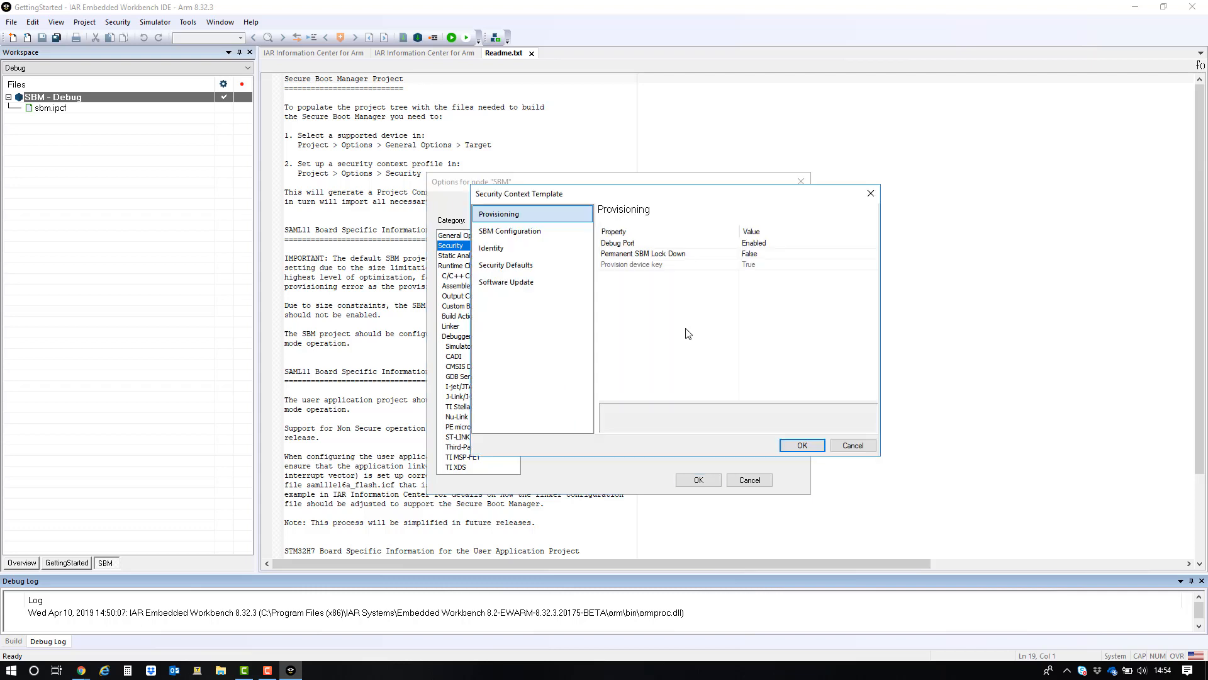
drag(626, 194, 566, 155)
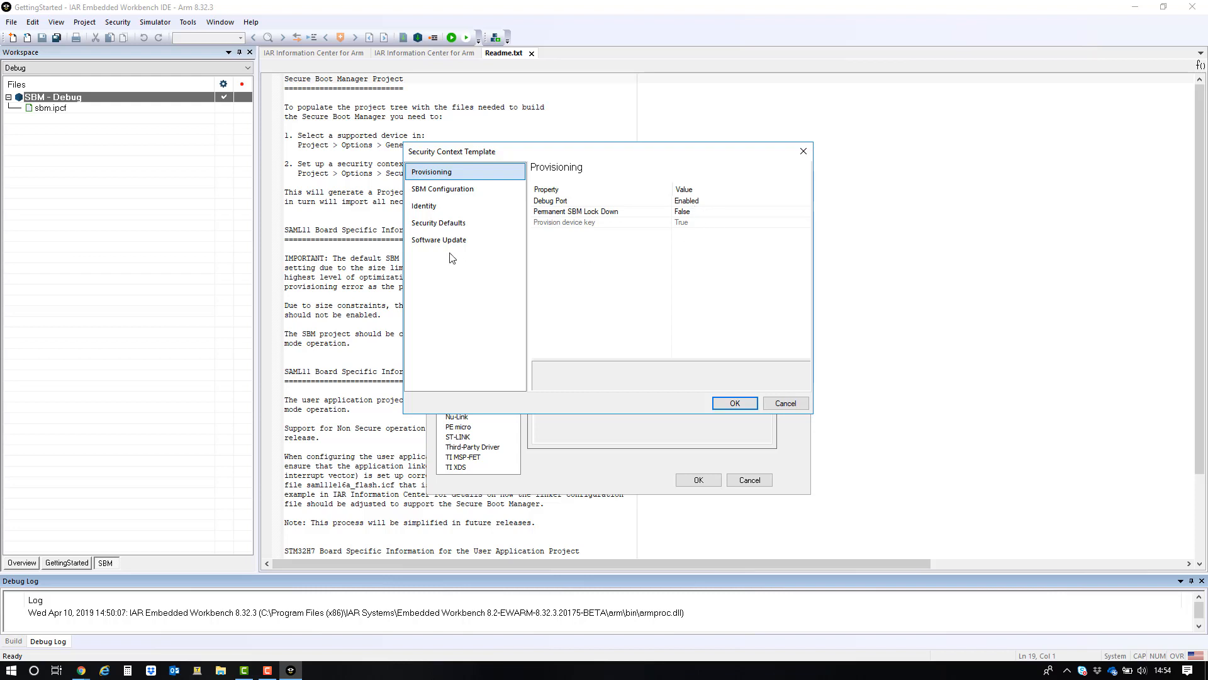
click(465, 195)
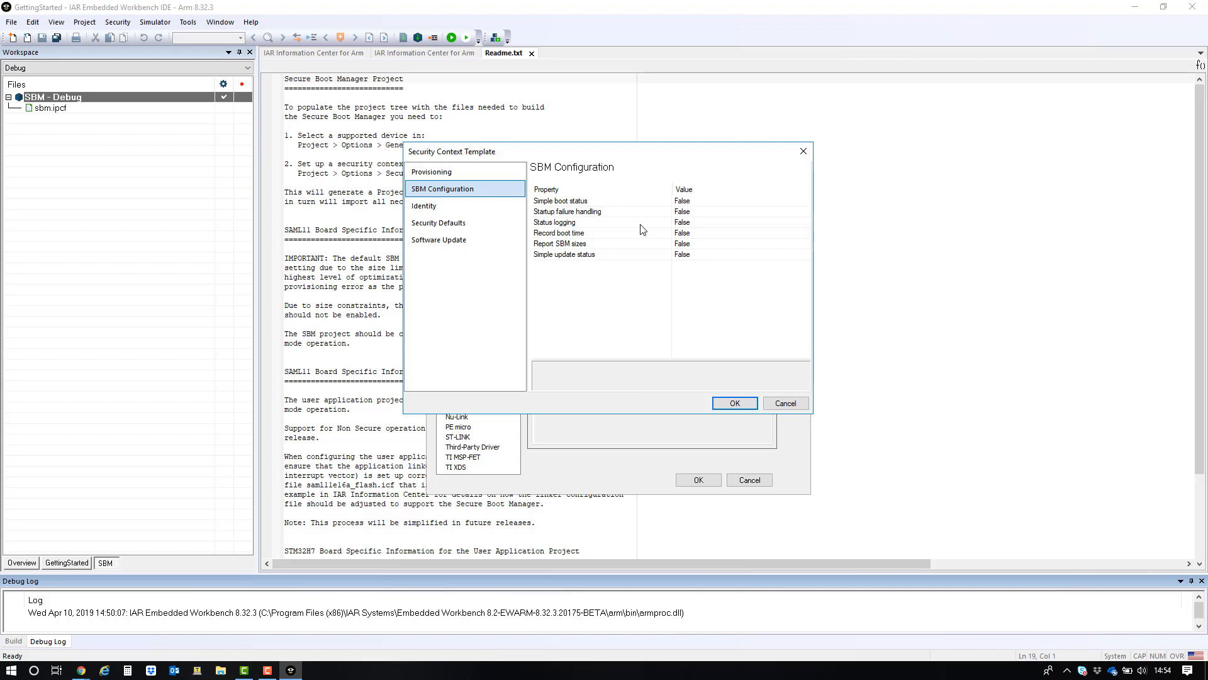
click(441, 206)
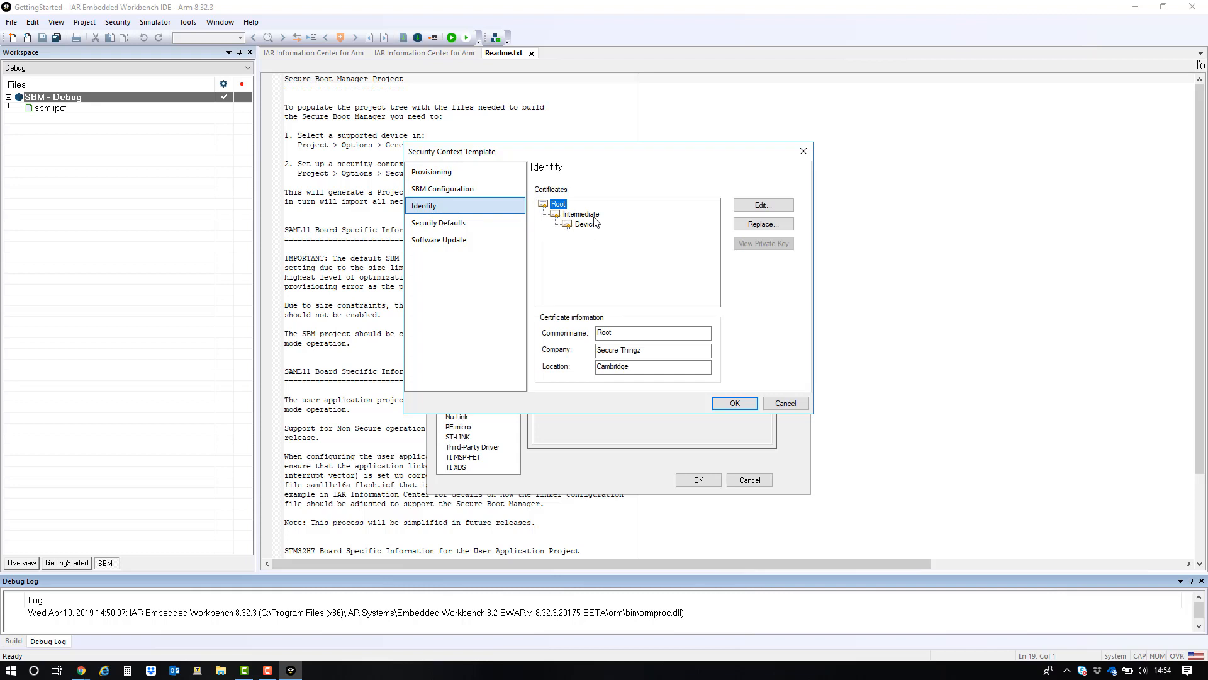
- Inspect the Intermediate certificate's details and raw PEM, then close the template
double_click(581, 214)
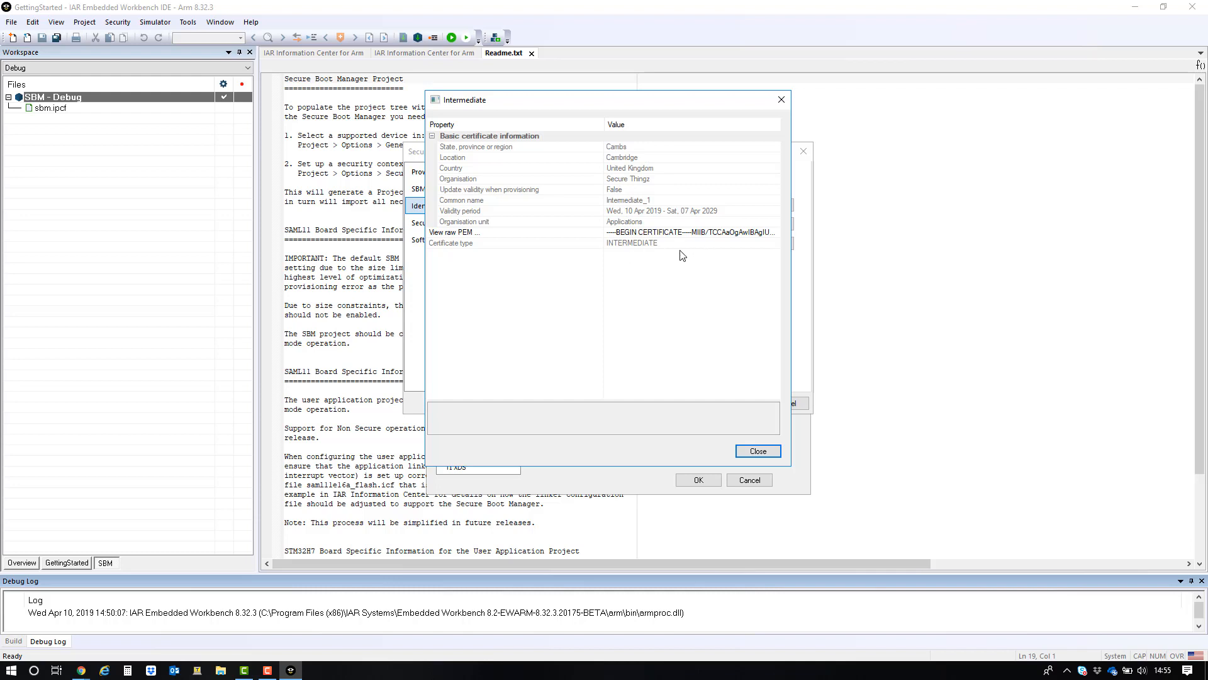
click(773, 235)
click(775, 233)
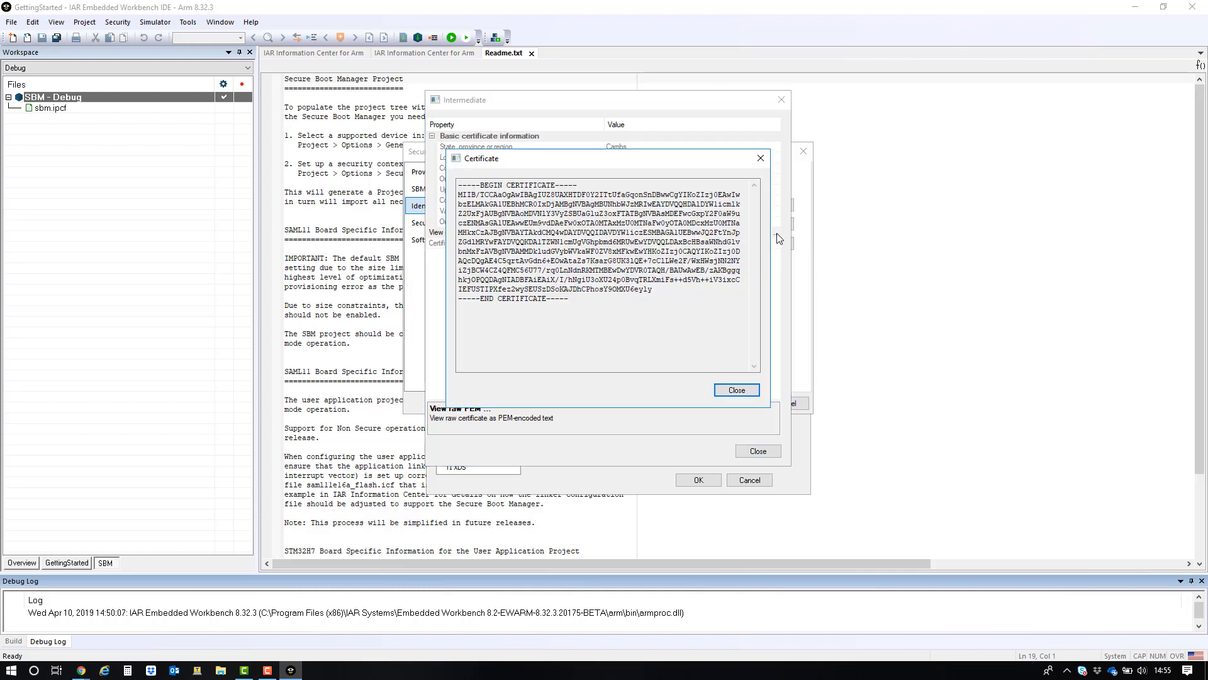
click(746, 393)
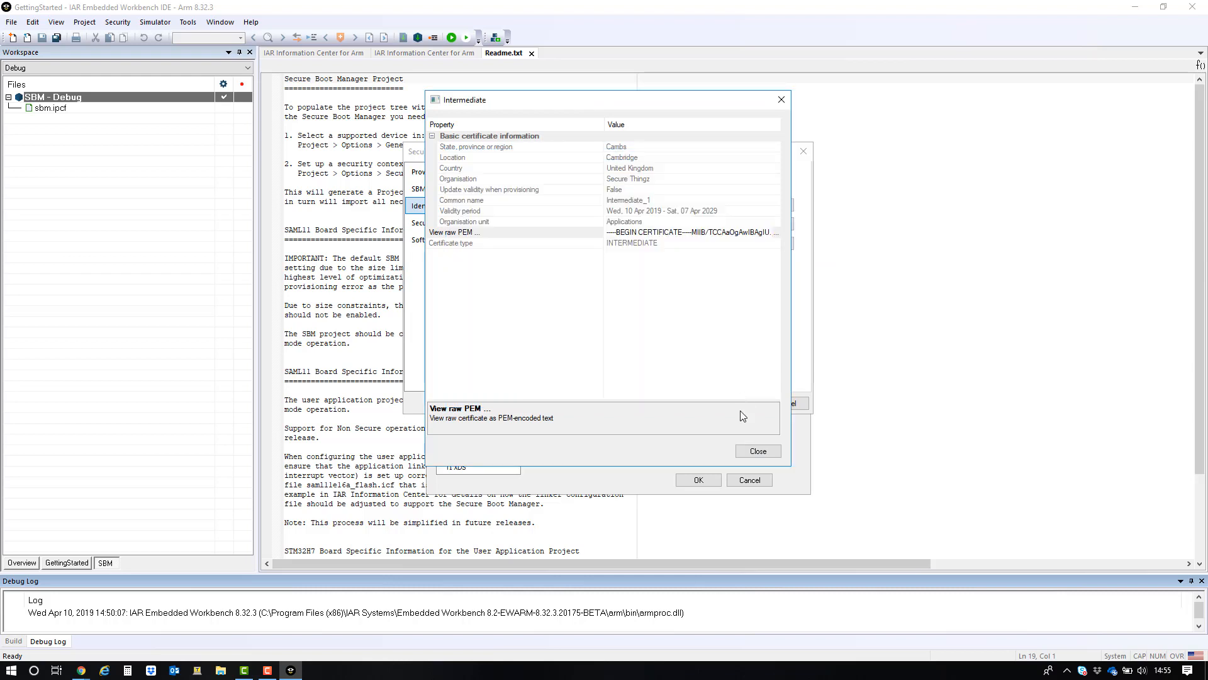
click(769, 452)
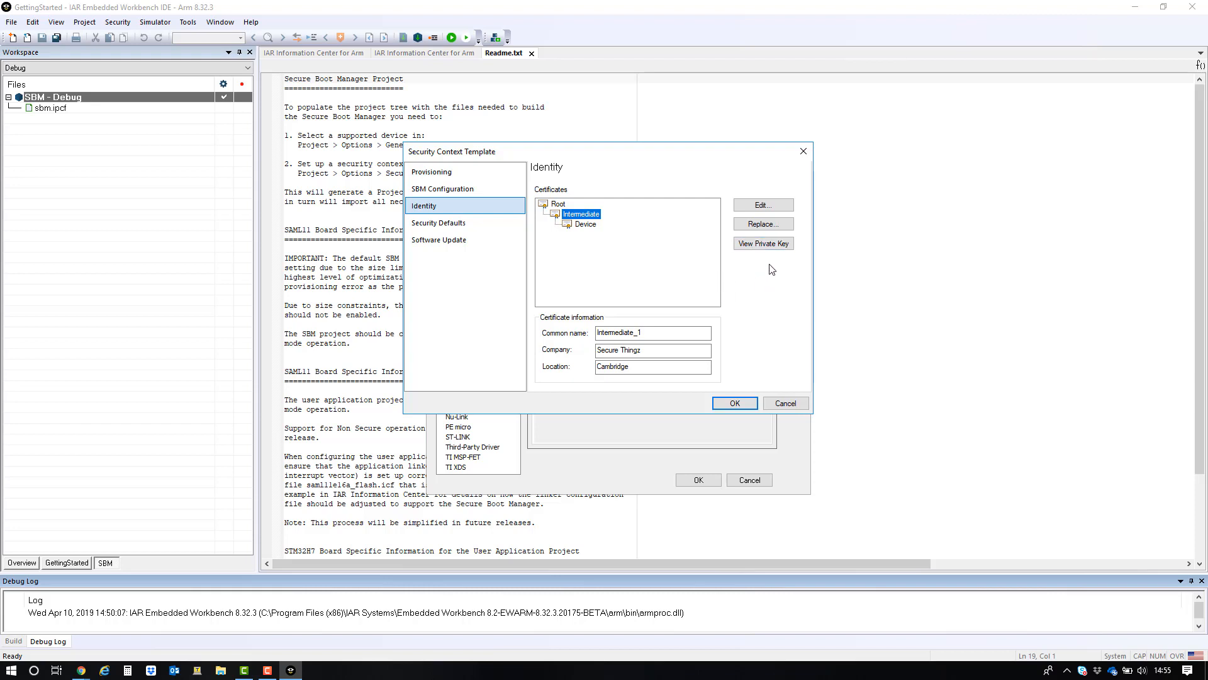
click(748, 402)
- Apply the project options and open main.c from the SBM project's Src folder
click(698, 480)
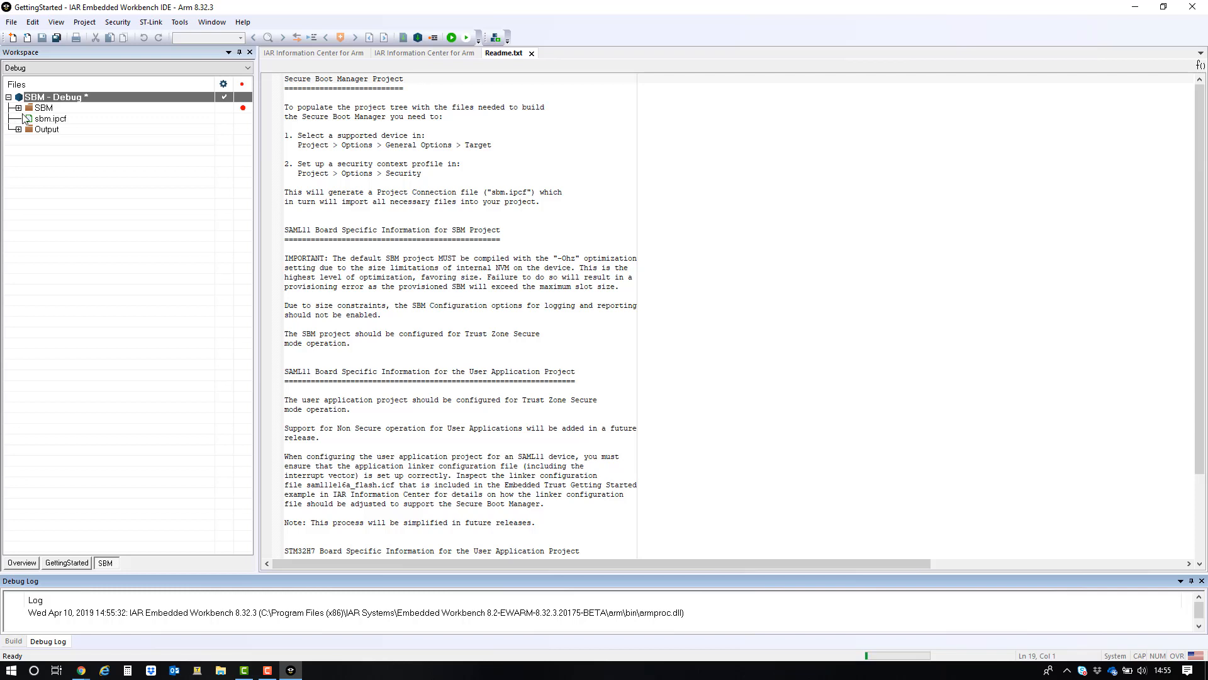
click(18, 107)
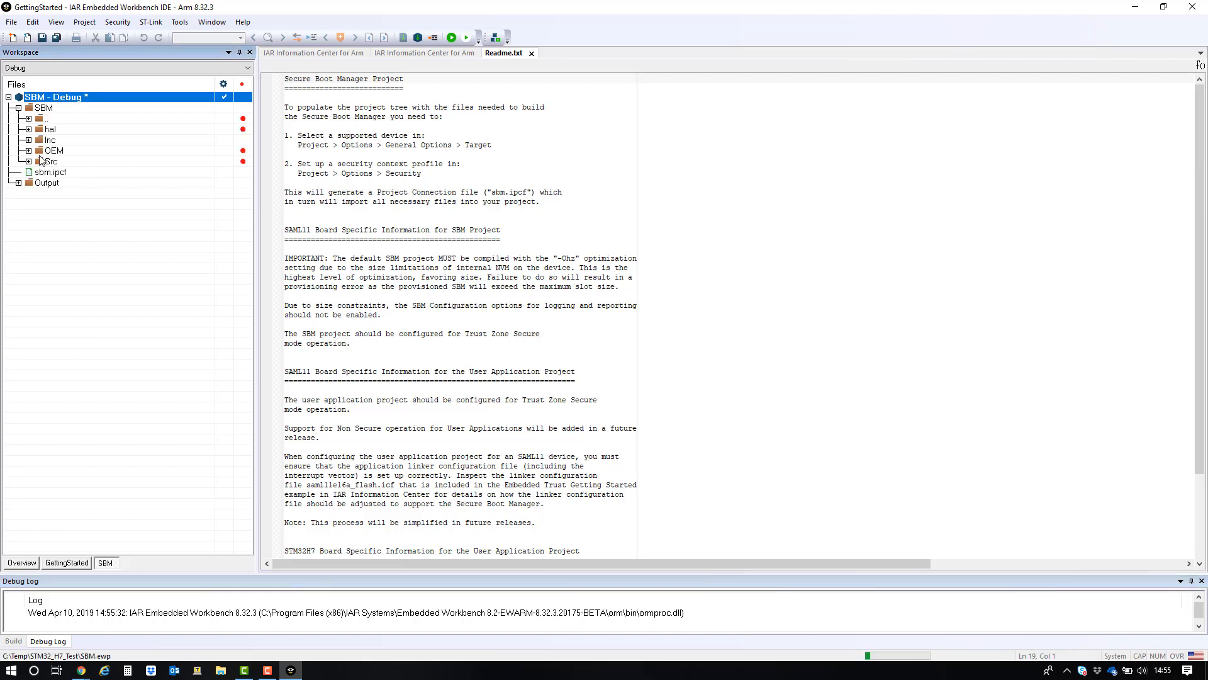
click(28, 161)
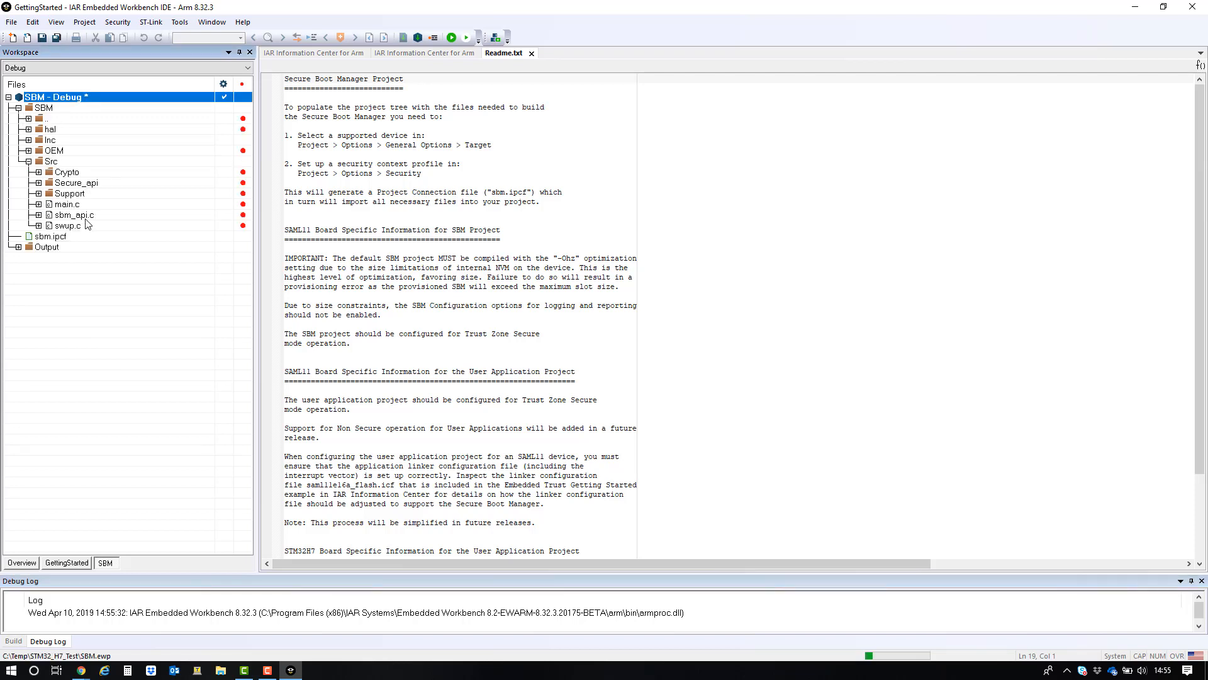
double_click(70, 205)
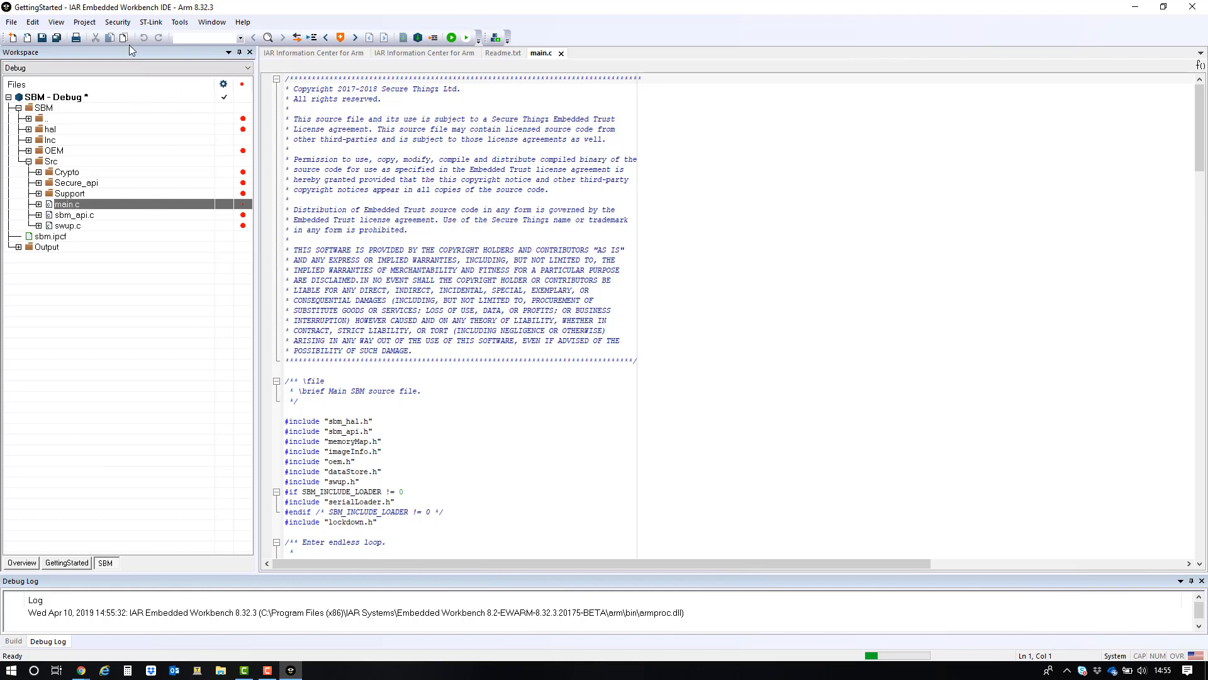
- Provision the SBM project onto the connected board
click(118, 22)
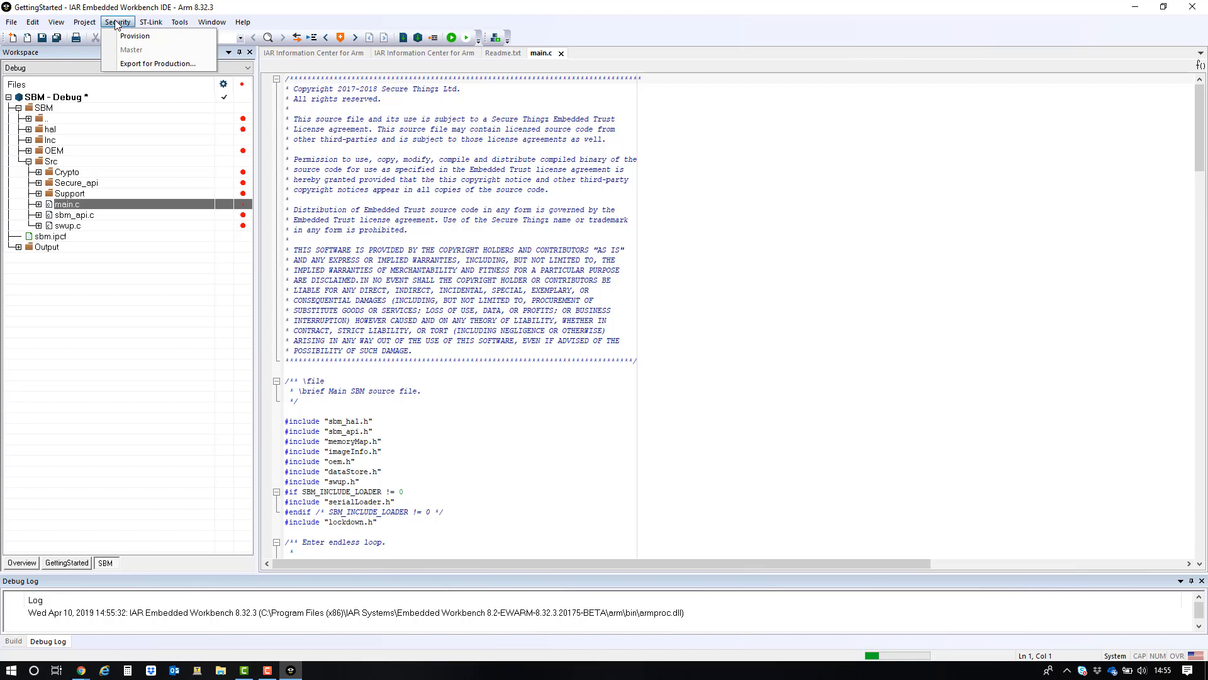
click(135, 37)
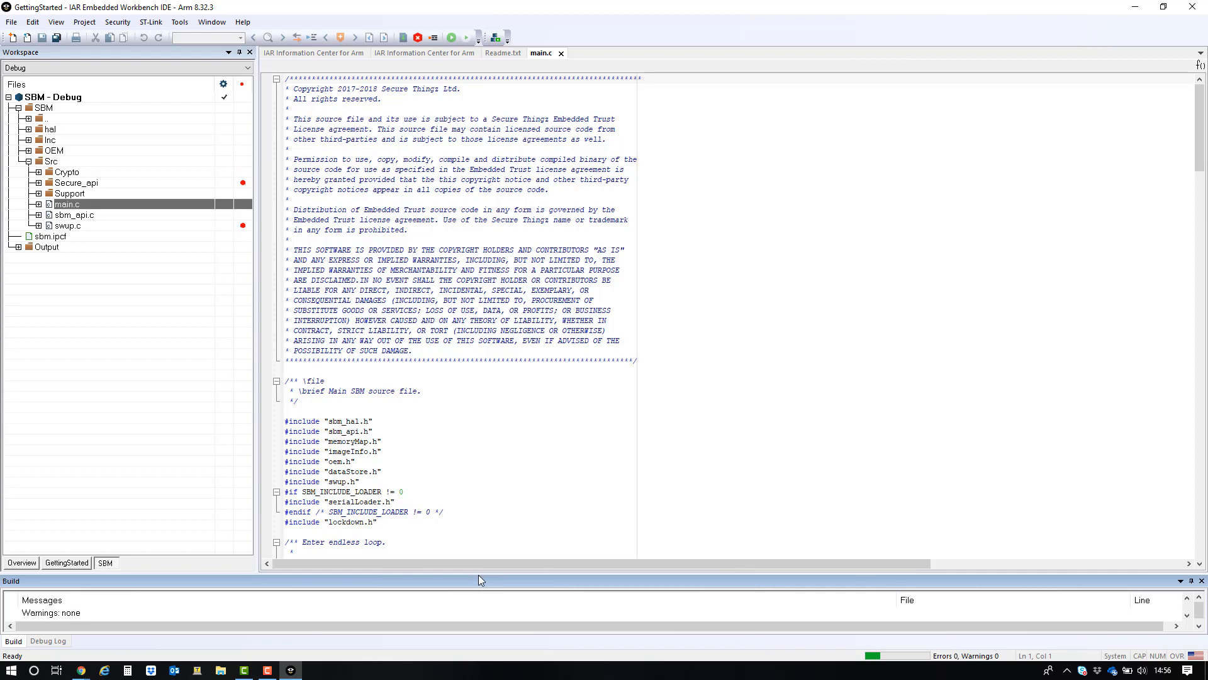
- Enlarge the output pane and review the provisioning debug log and build messages
drag(478, 575, 505, 347)
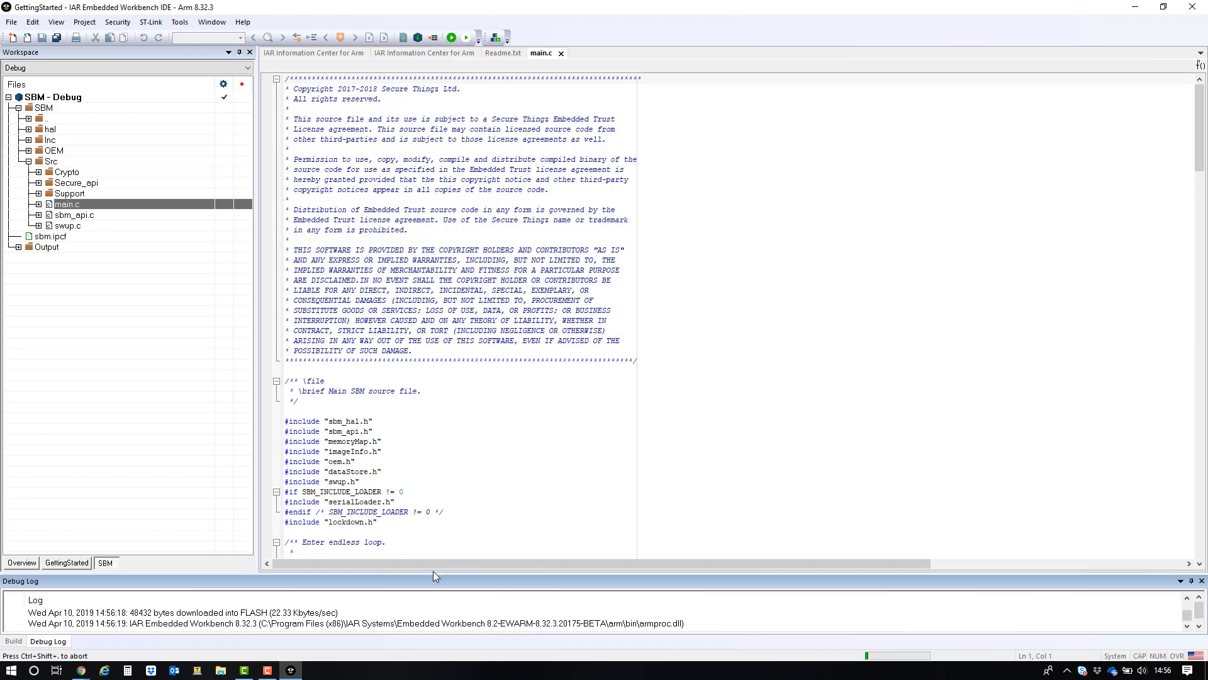
drag(433, 571, 474, 396)
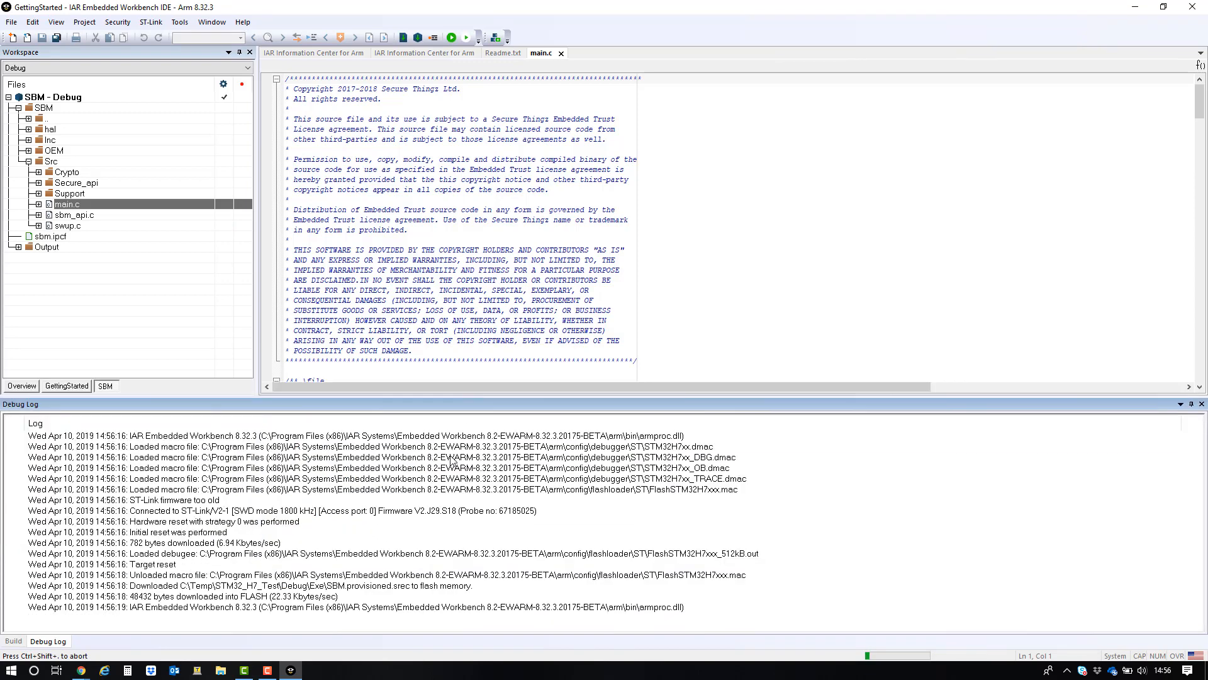
right_click(451, 460)
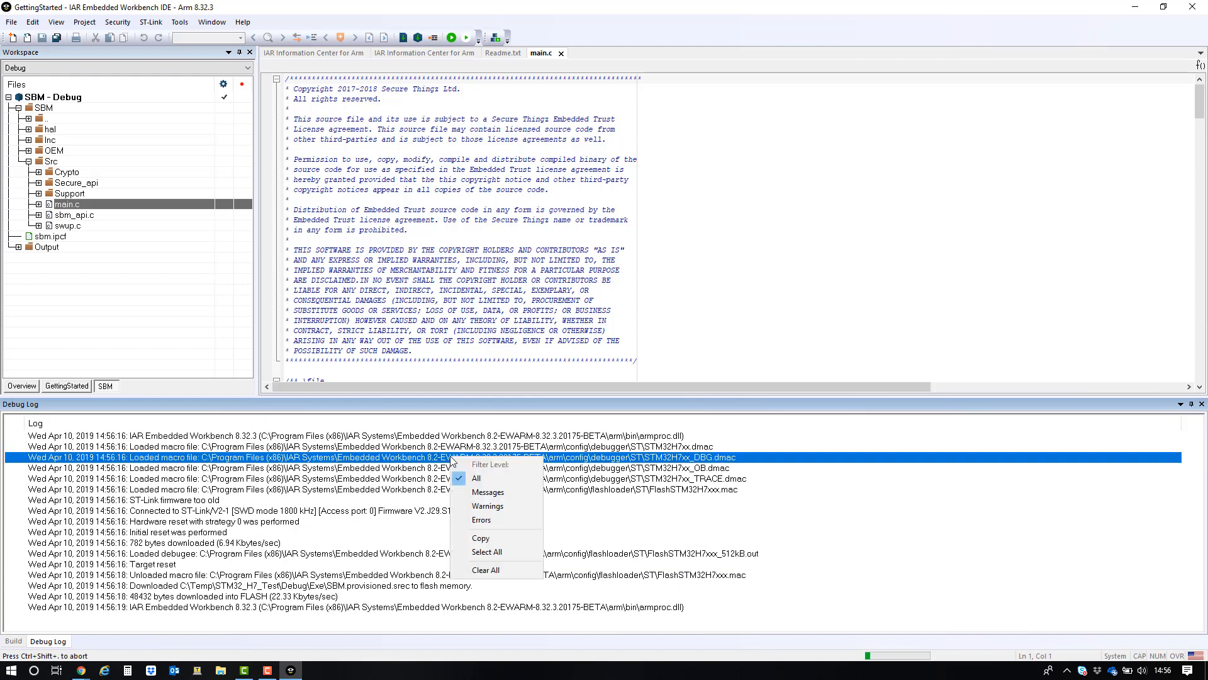
click(13, 640)
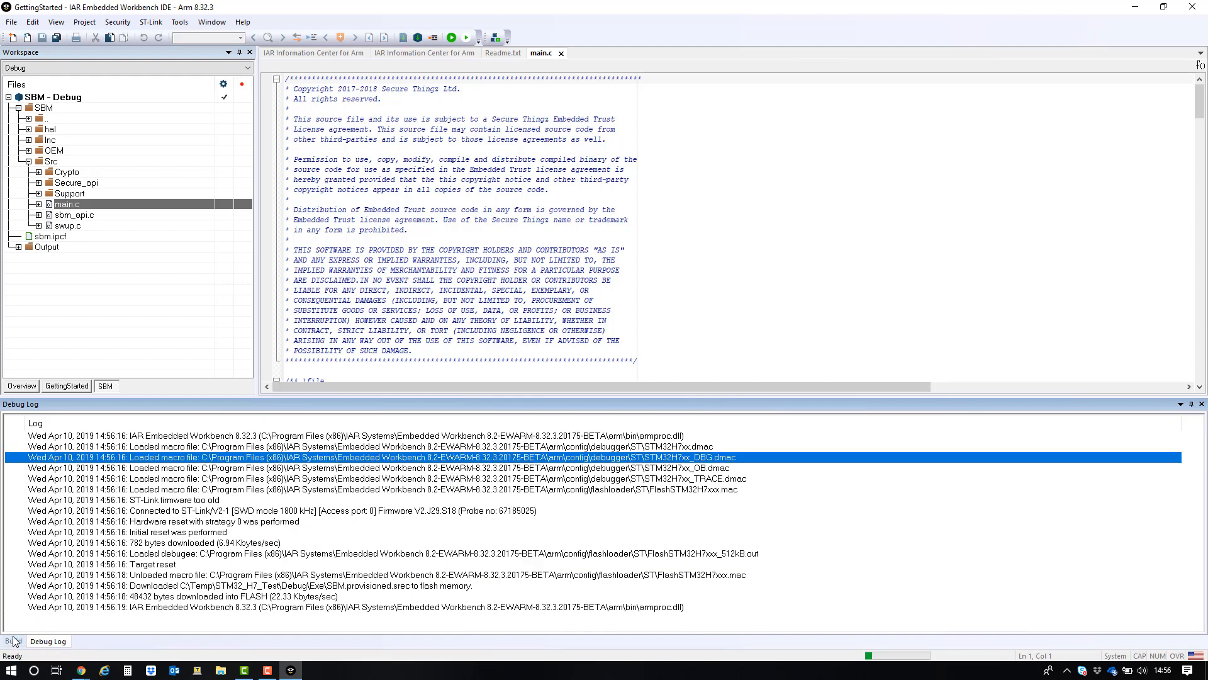
click(13, 639)
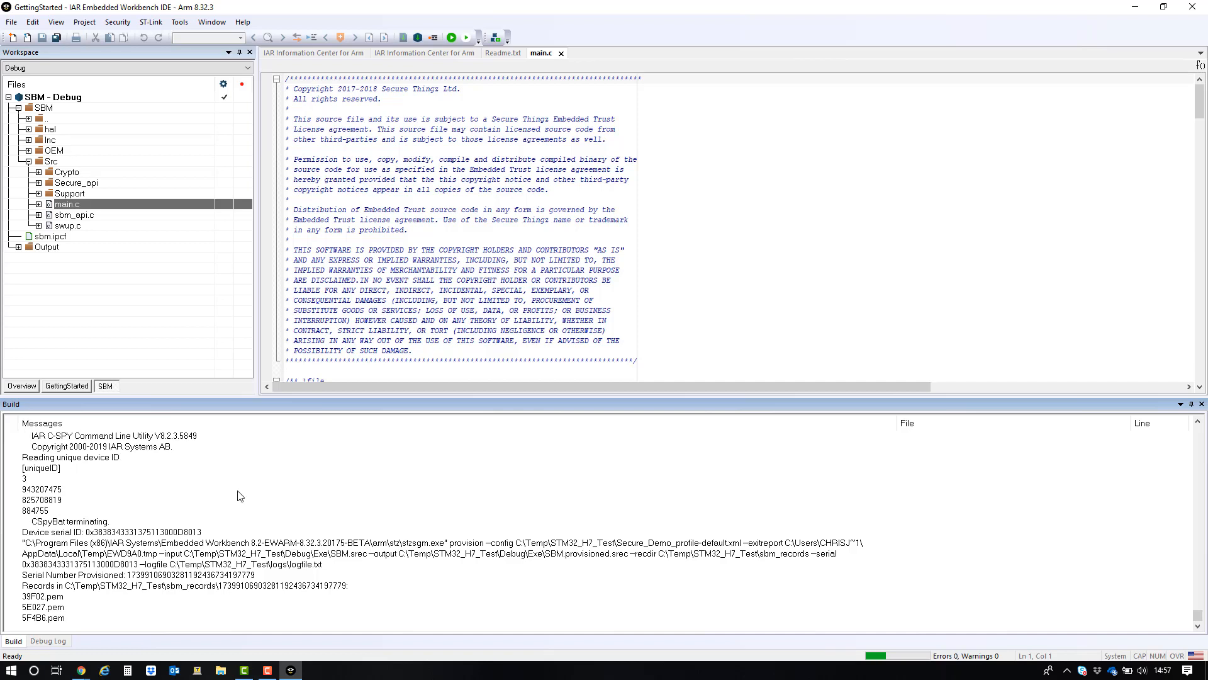
- Open the GettingStarted project's options, enable Embedded Trust and import the Secure_Demo_profile-default security context profile
click(70, 387)
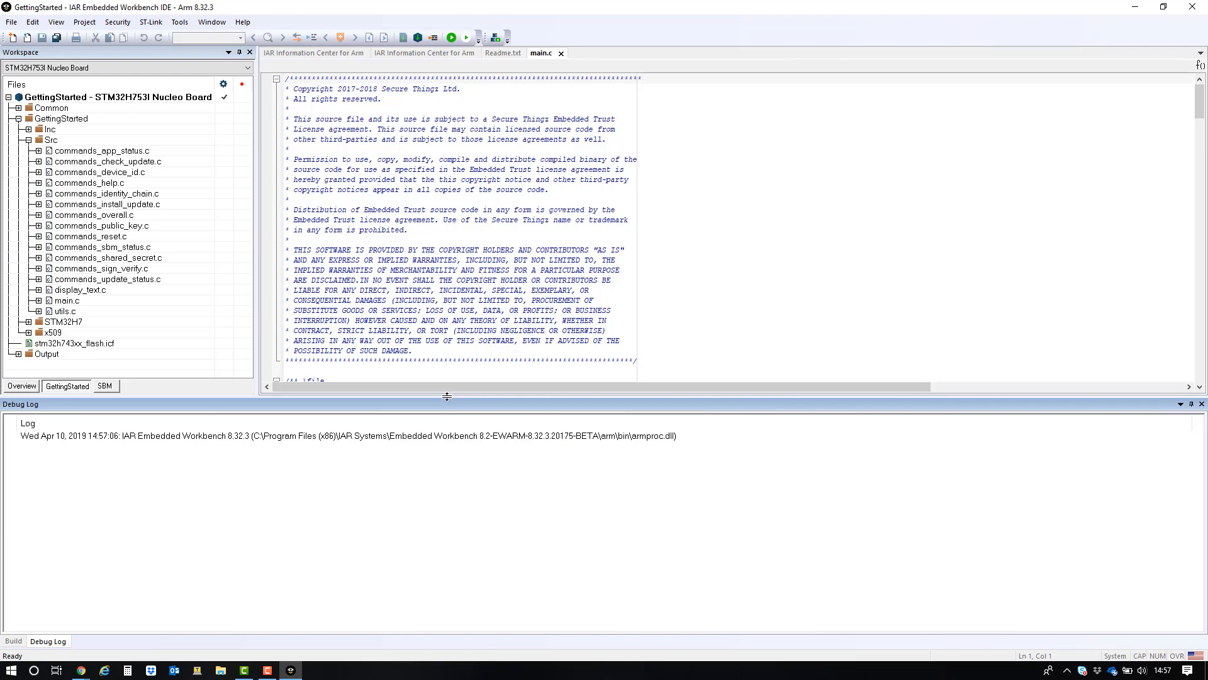
click(134, 99)
right_click(134, 99)
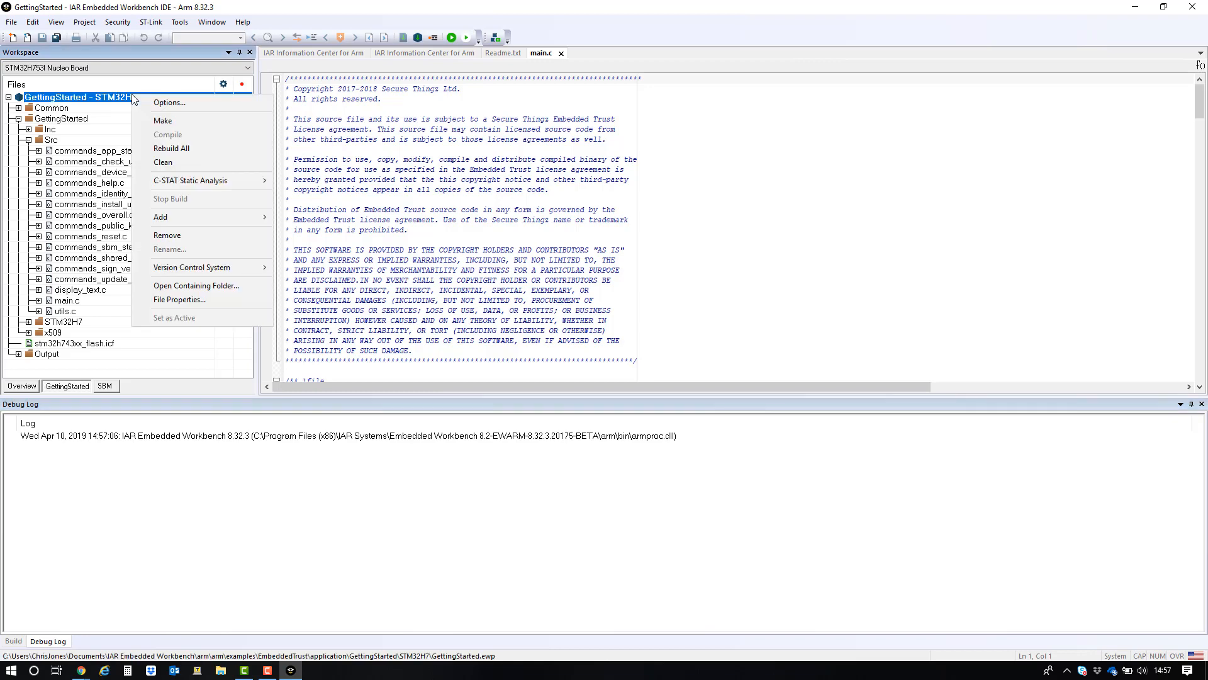
click(163, 104)
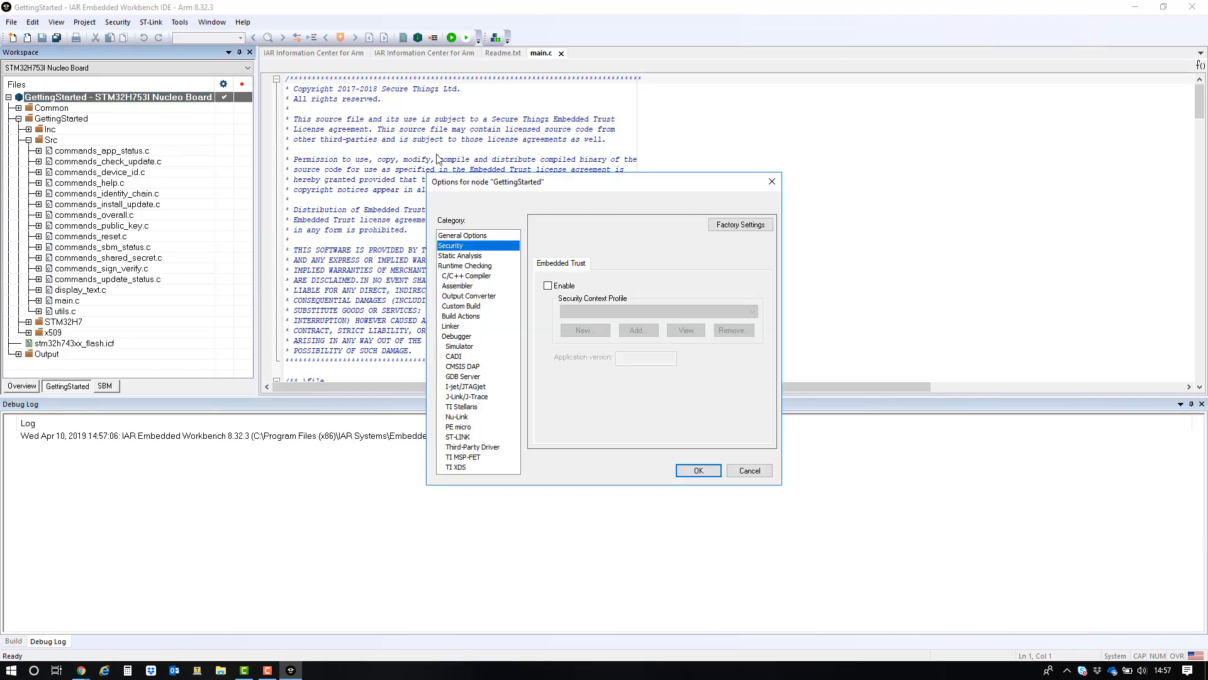
click(548, 286)
click(636, 331)
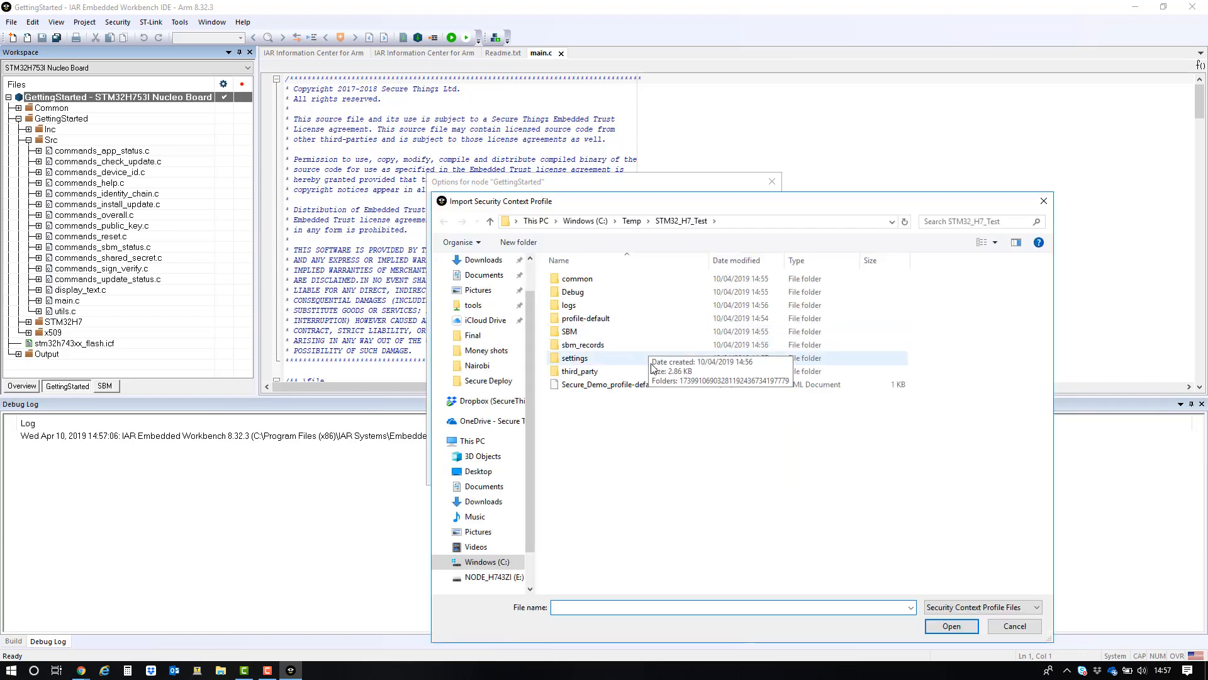
click(604, 384)
click(951, 626)
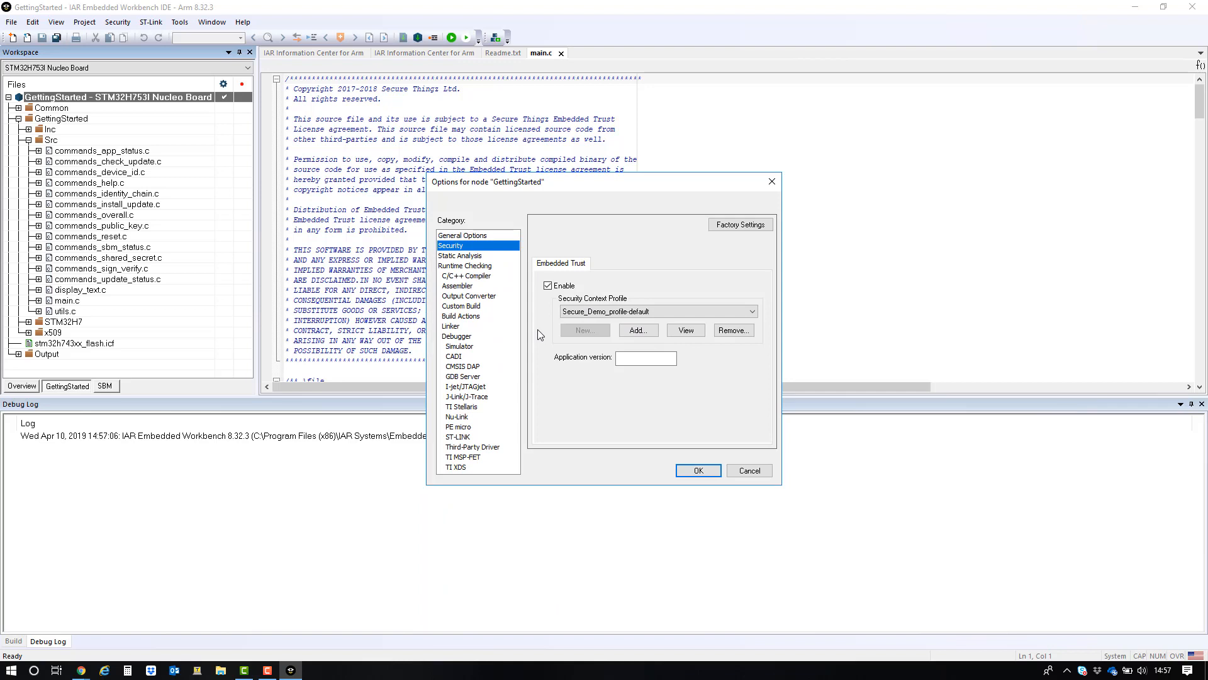
- Set the application version to 3.1.6 and apply the options
click(626, 359)
text(6)
click(700, 470)
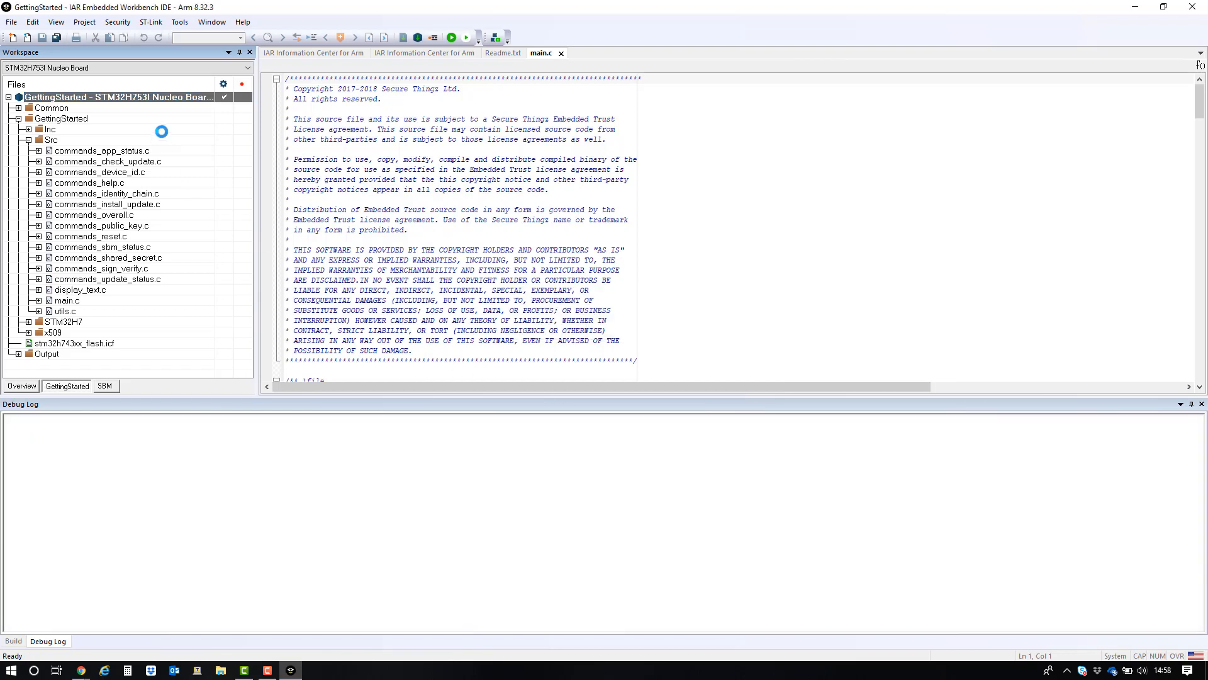
- Master the GettingStarted application and inspect the mastering output lines
click(118, 25)
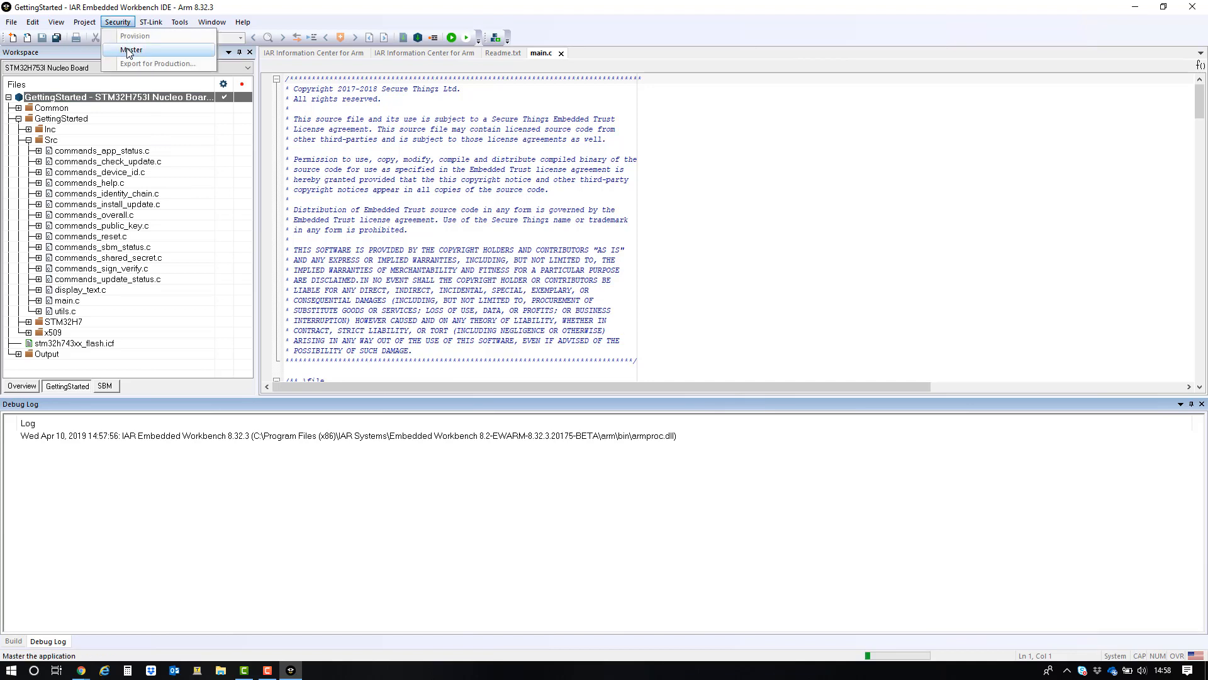
click(128, 50)
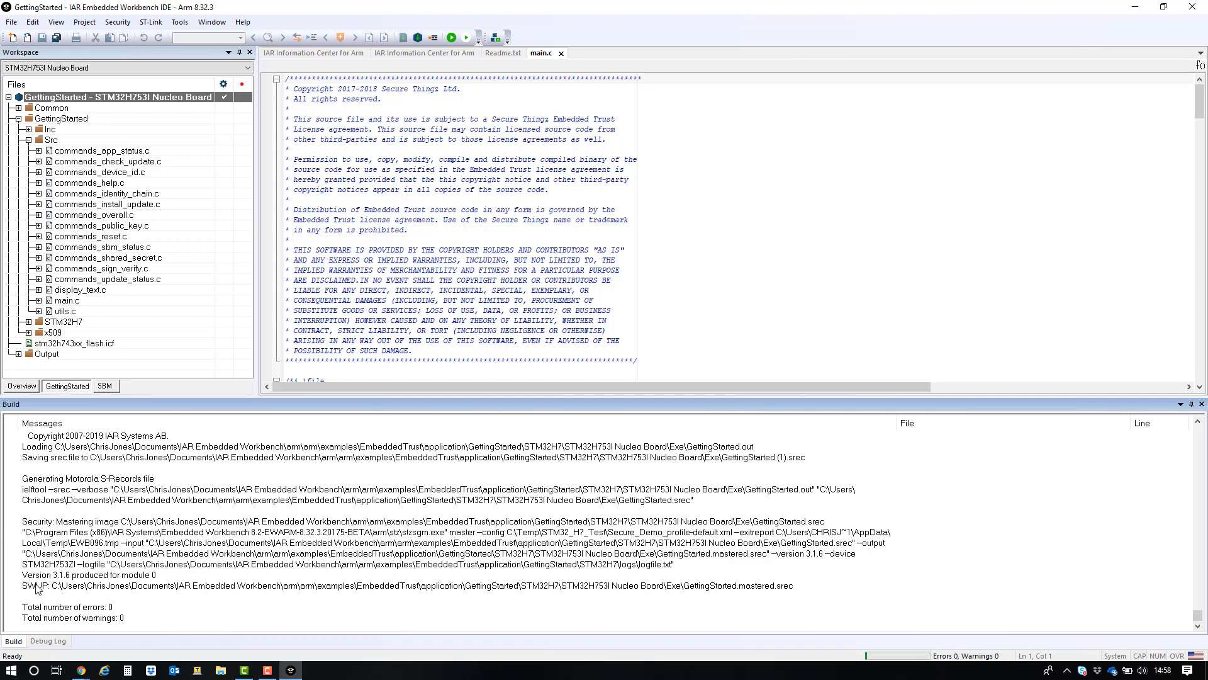
click(59, 575)
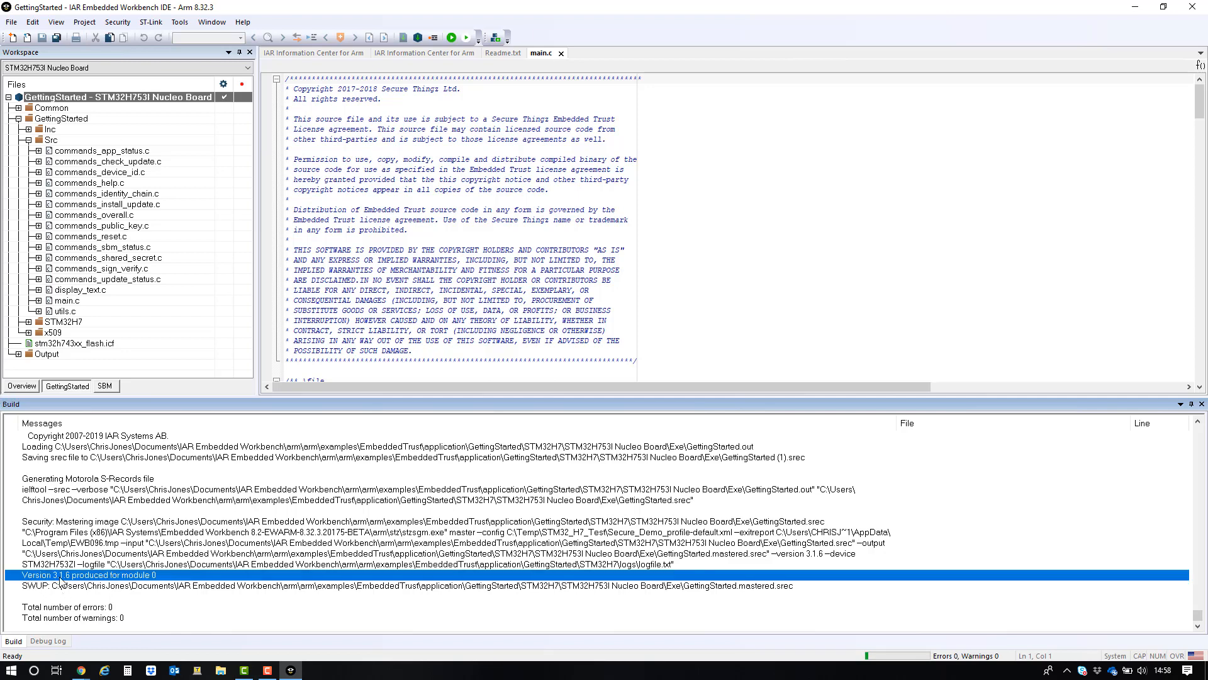
click(65, 588)
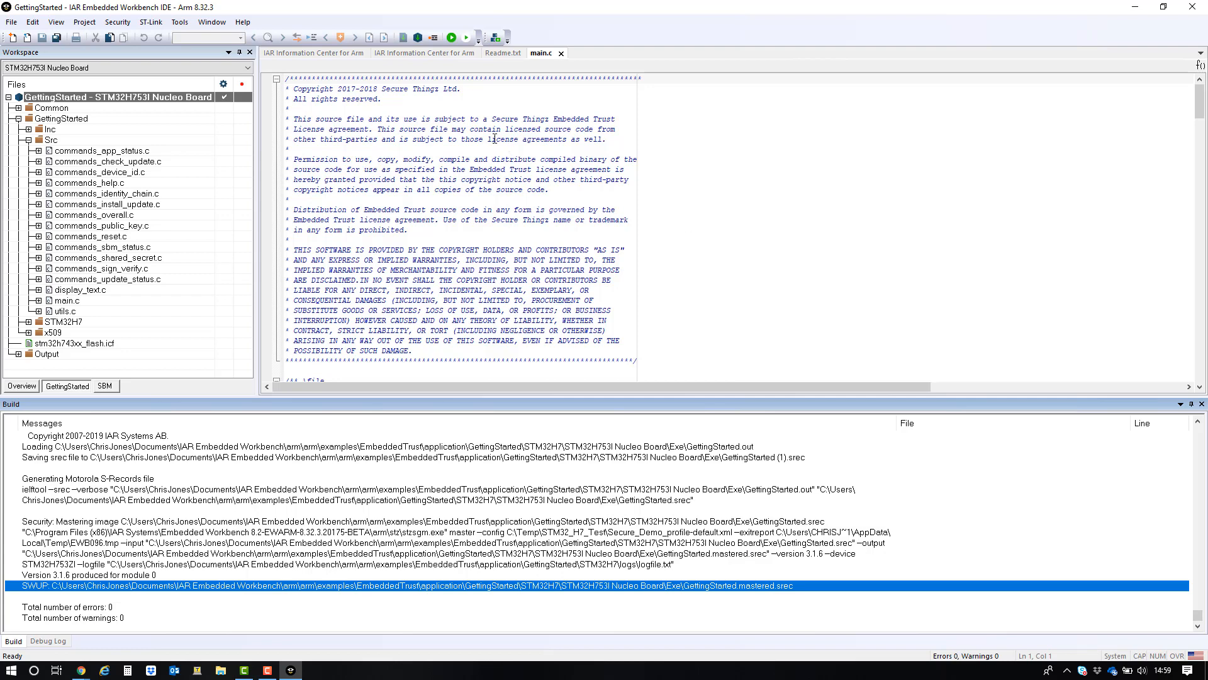
- Download the application for debugging and connect Tera Term to the board's COM33 serial port
click(452, 39)
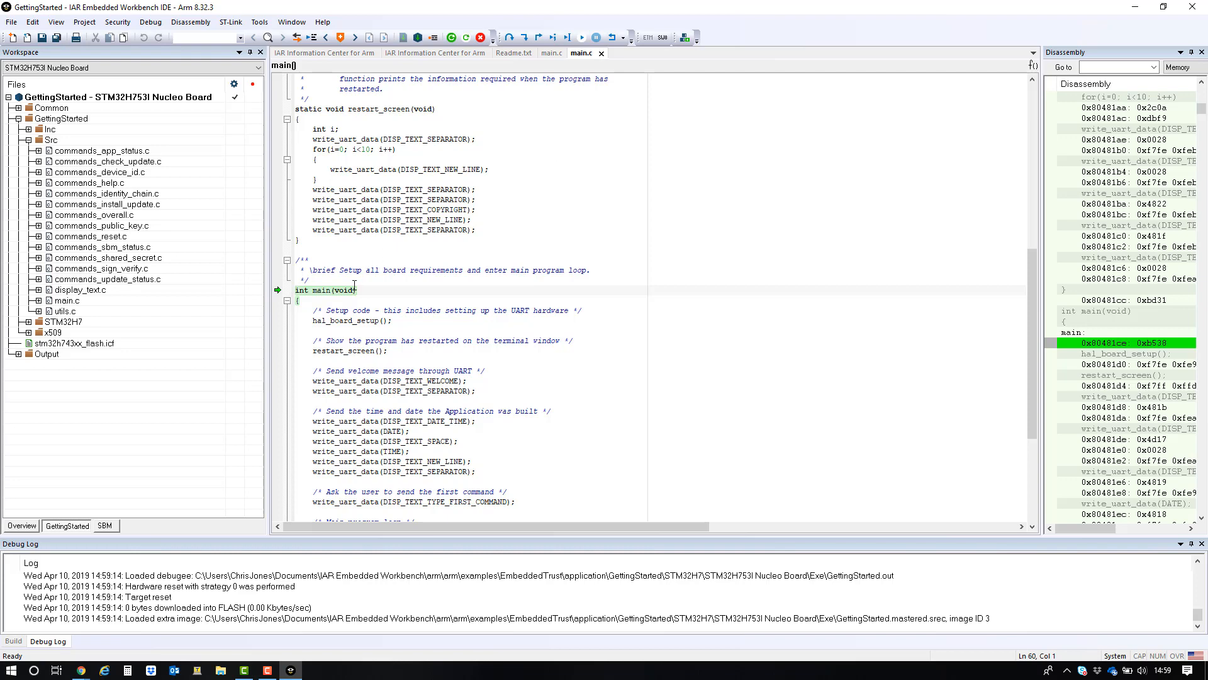
click(197, 670)
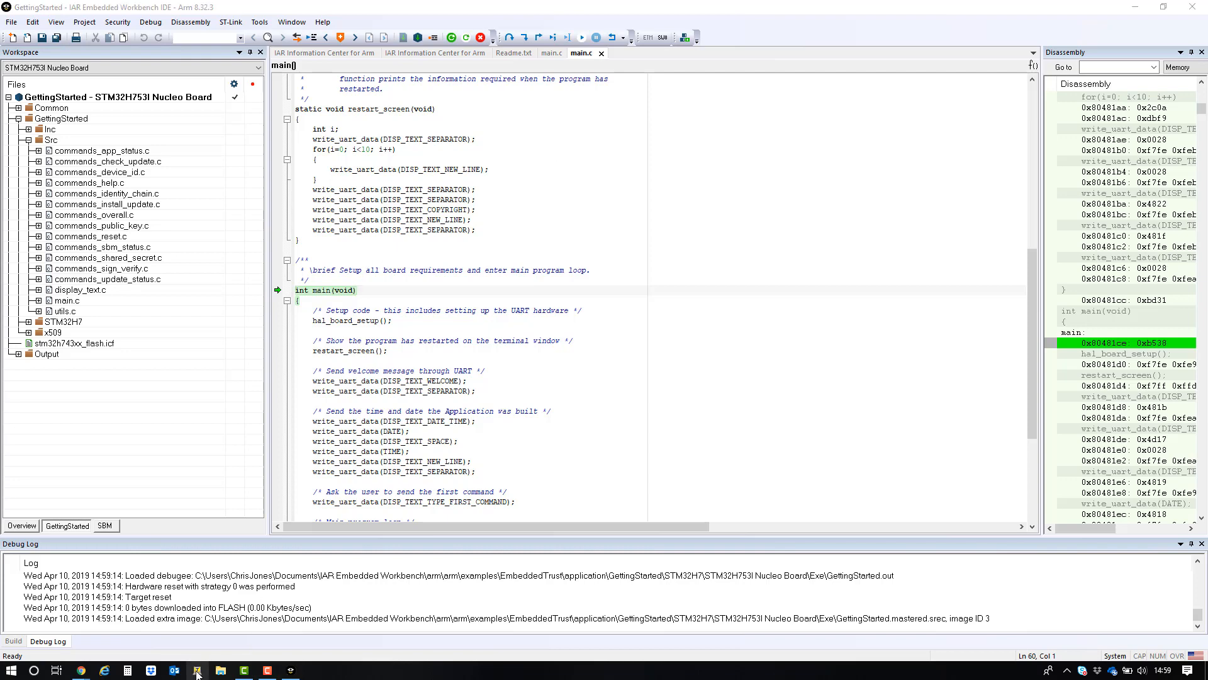
click(393, 326)
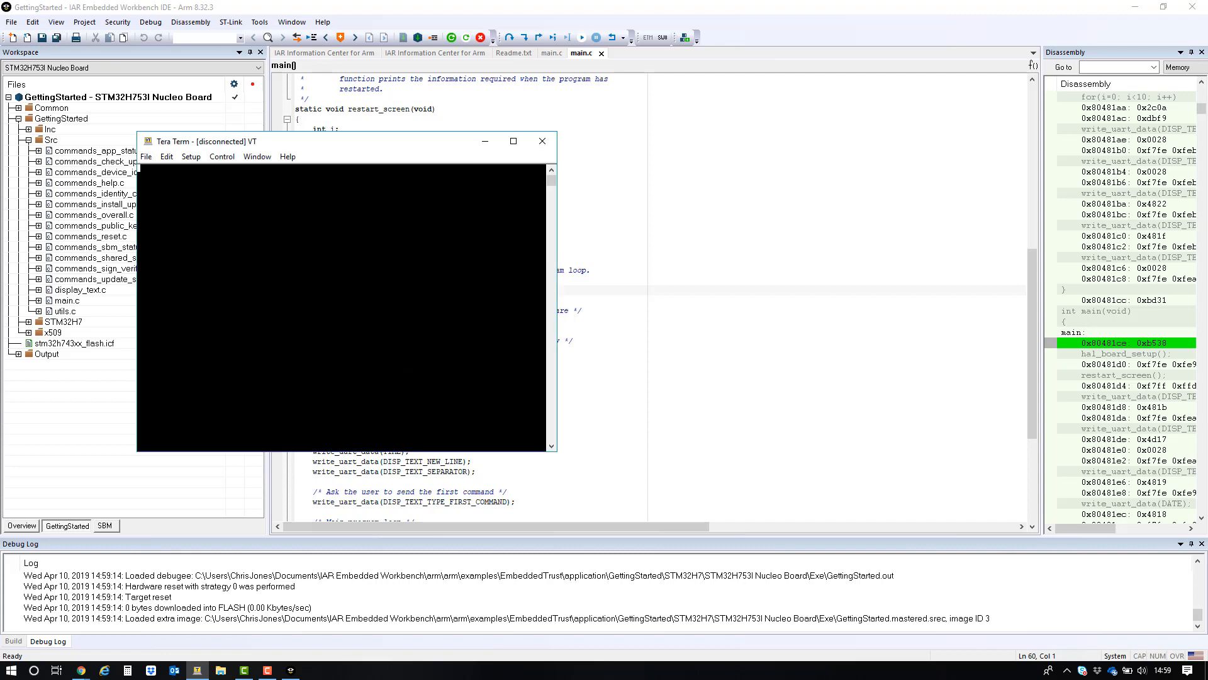
click(190, 157)
click(236, 229)
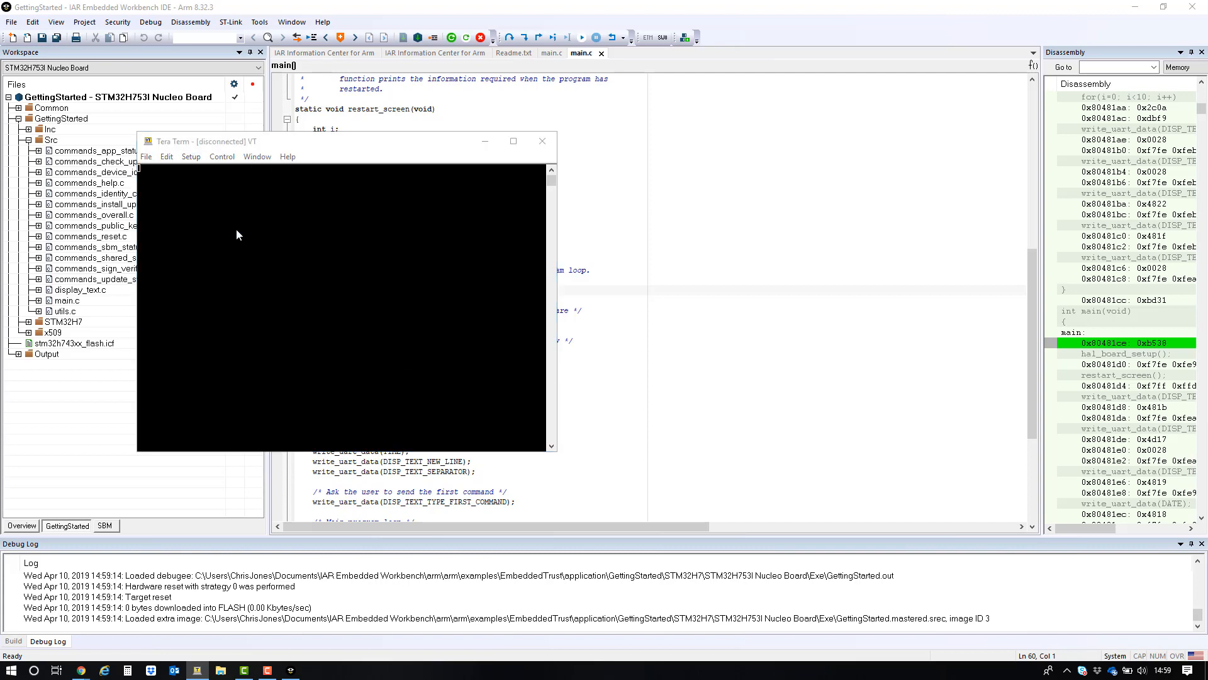
click(440, 214)
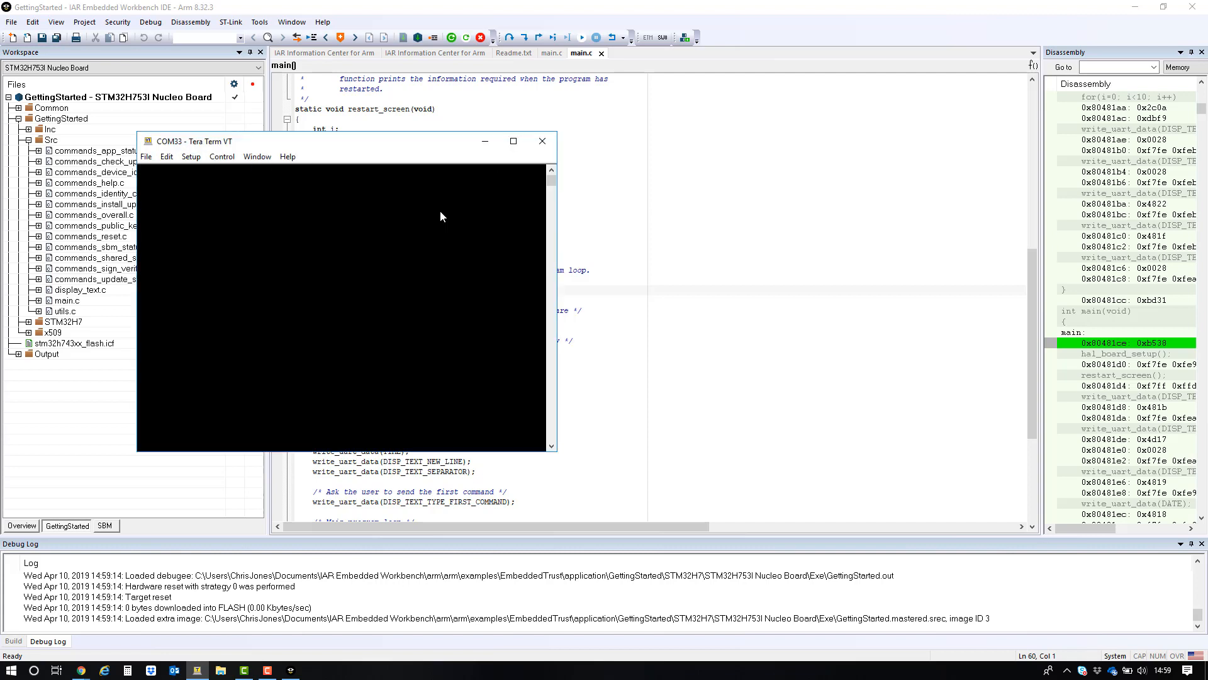
drag(394, 144, 838, 72)
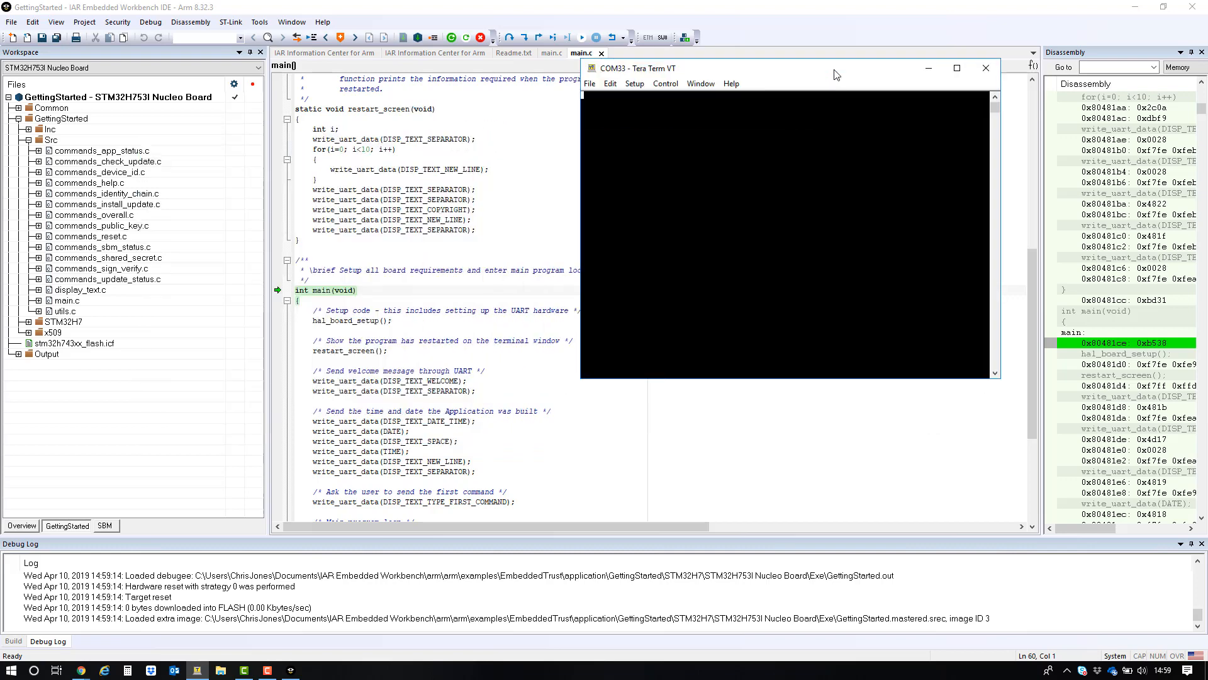
- Run the application in the debugger and set Tera Term's font to Terminal size 12
click(516, 27)
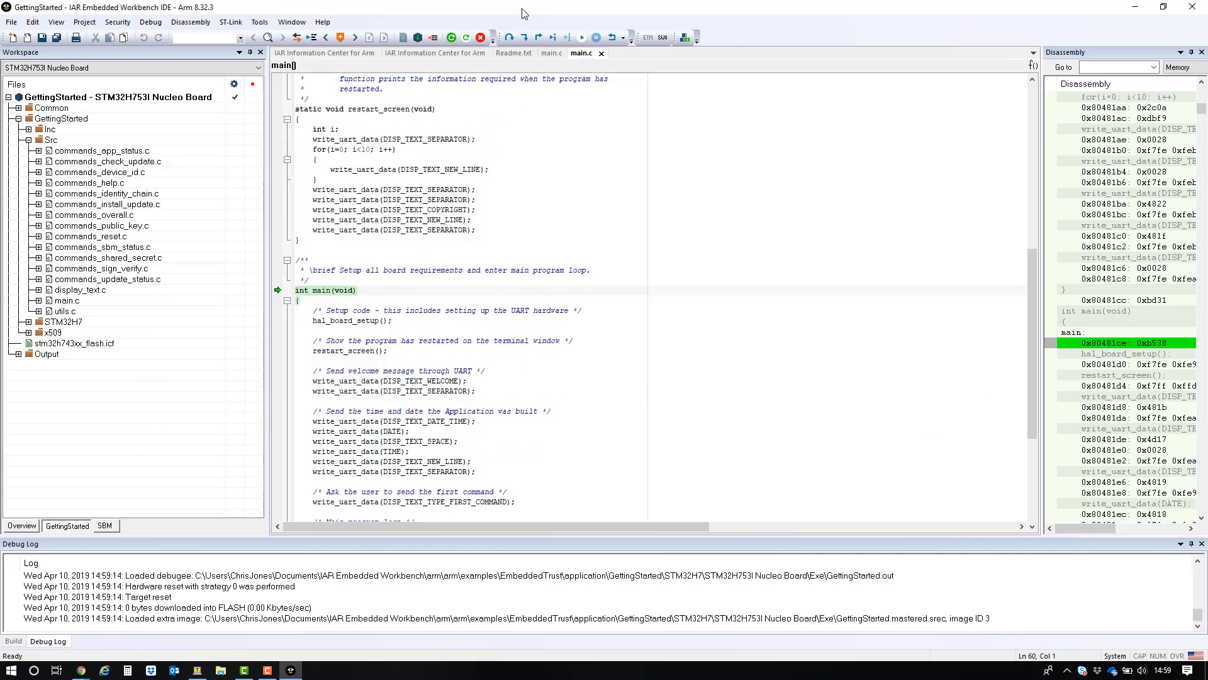
click(582, 39)
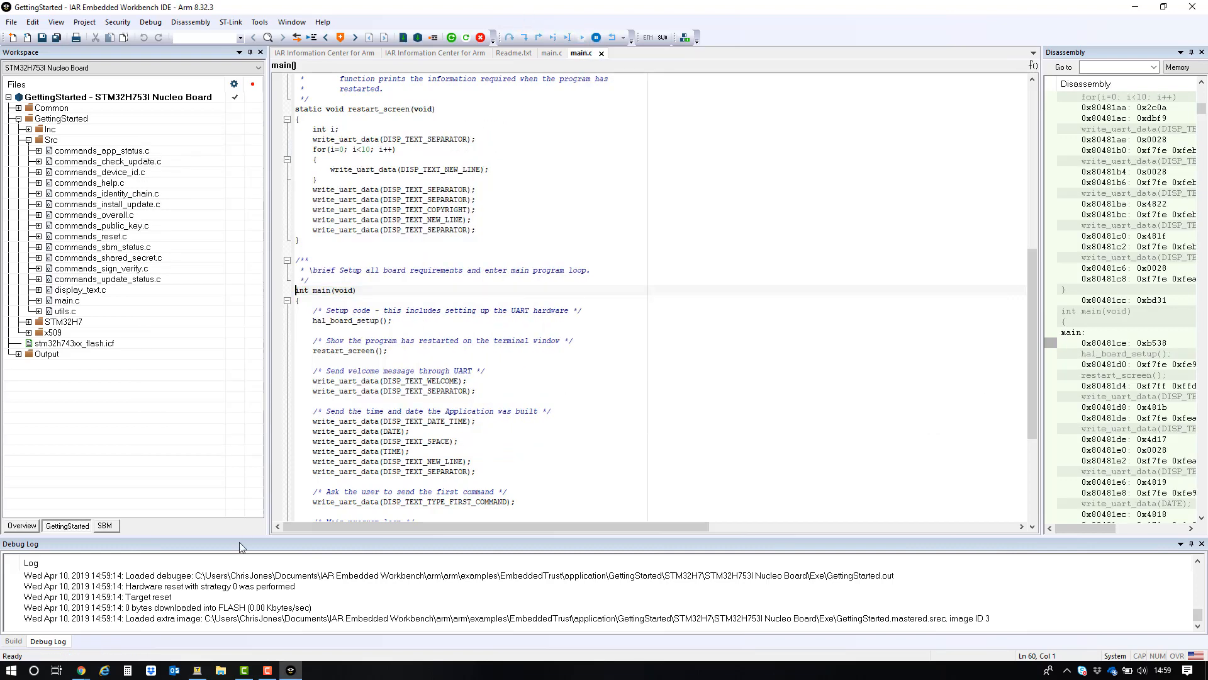
click(197, 670)
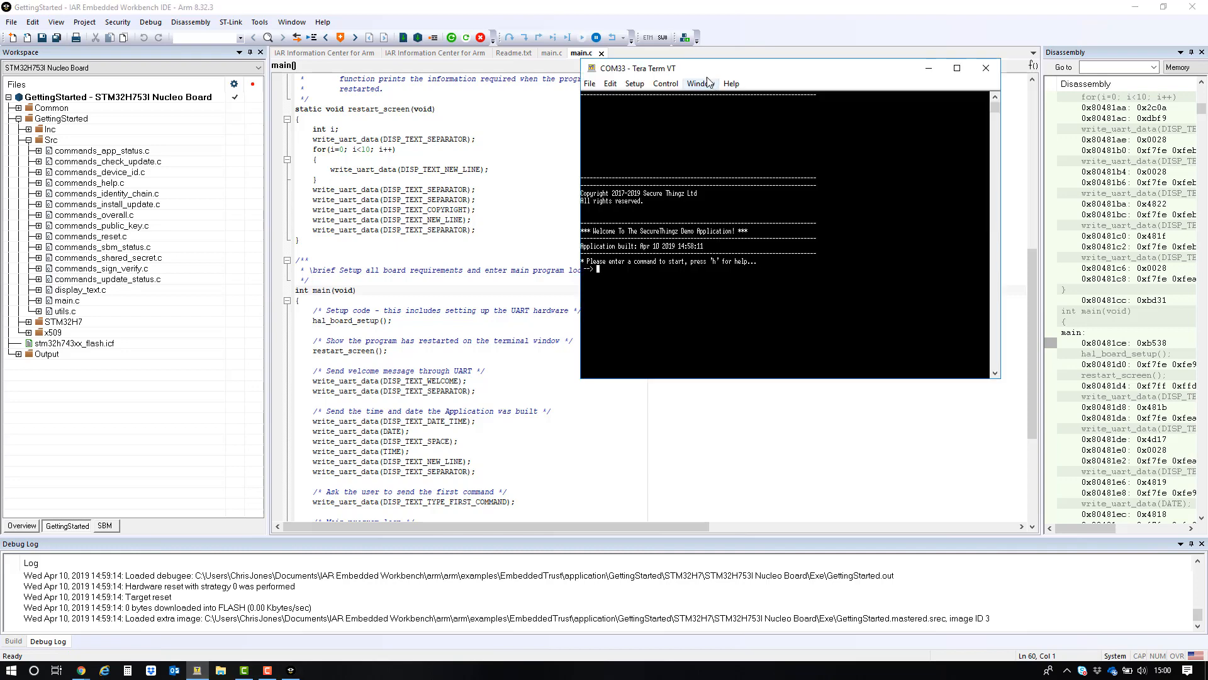
drag(708, 71, 404, 60)
click(328, 78)
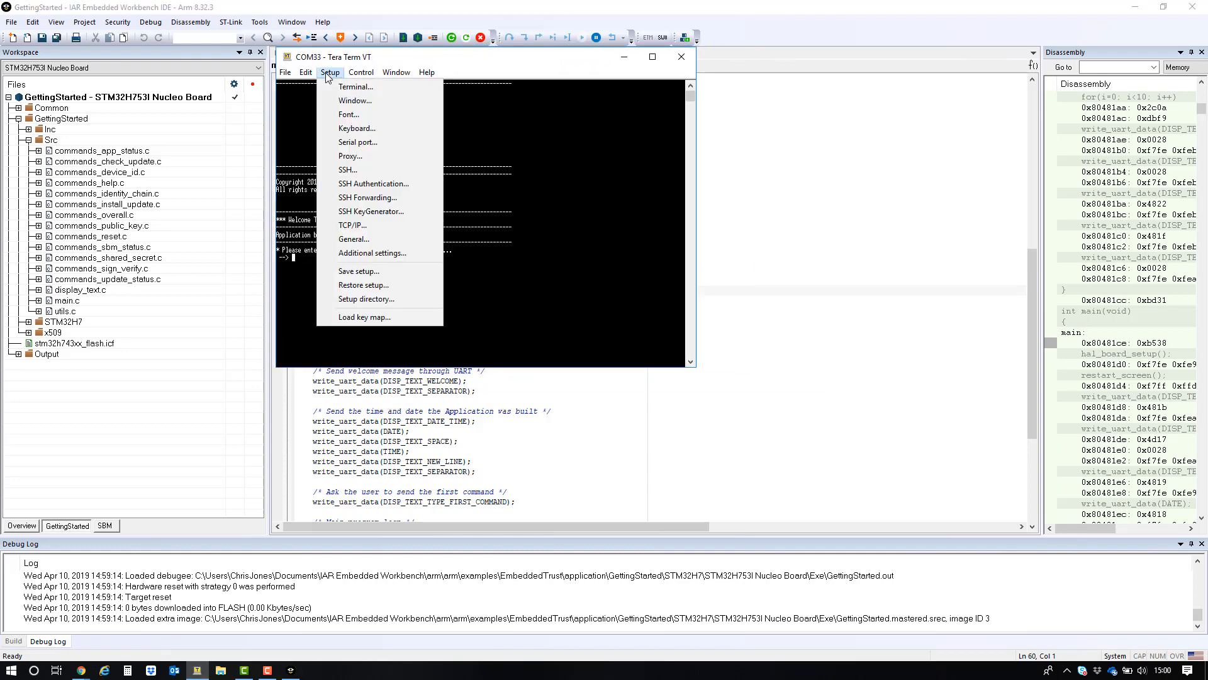
click(360, 123)
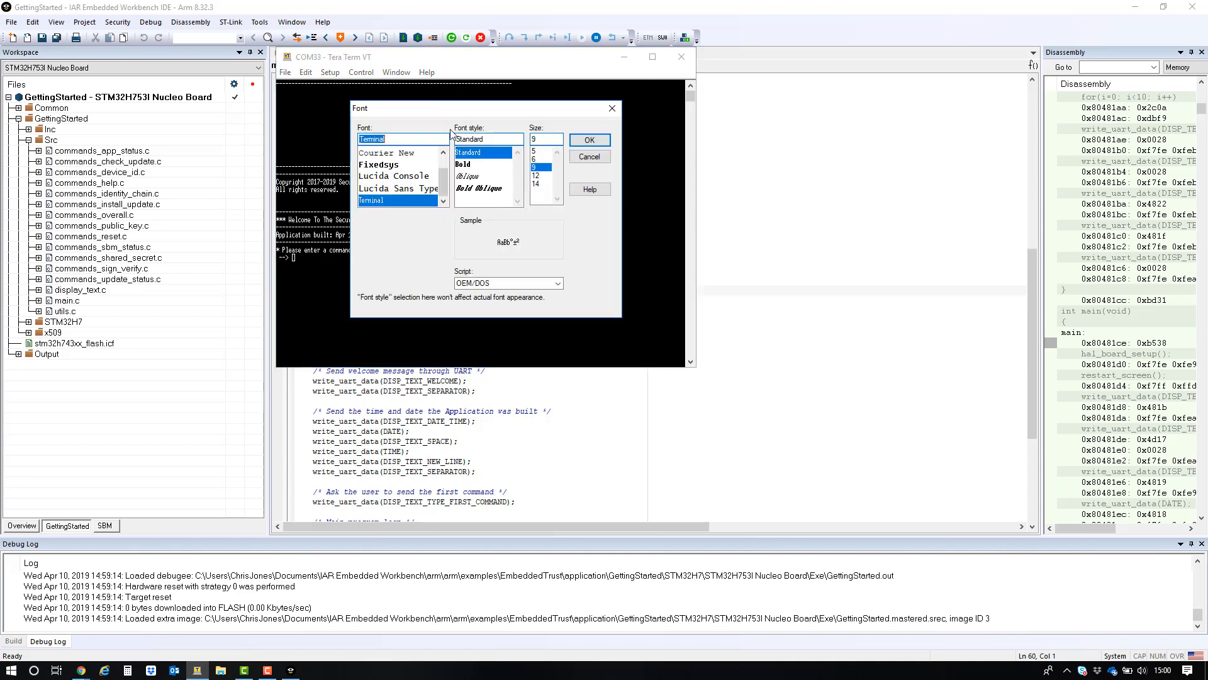
click(589, 139)
drag(559, 66, 474, 47)
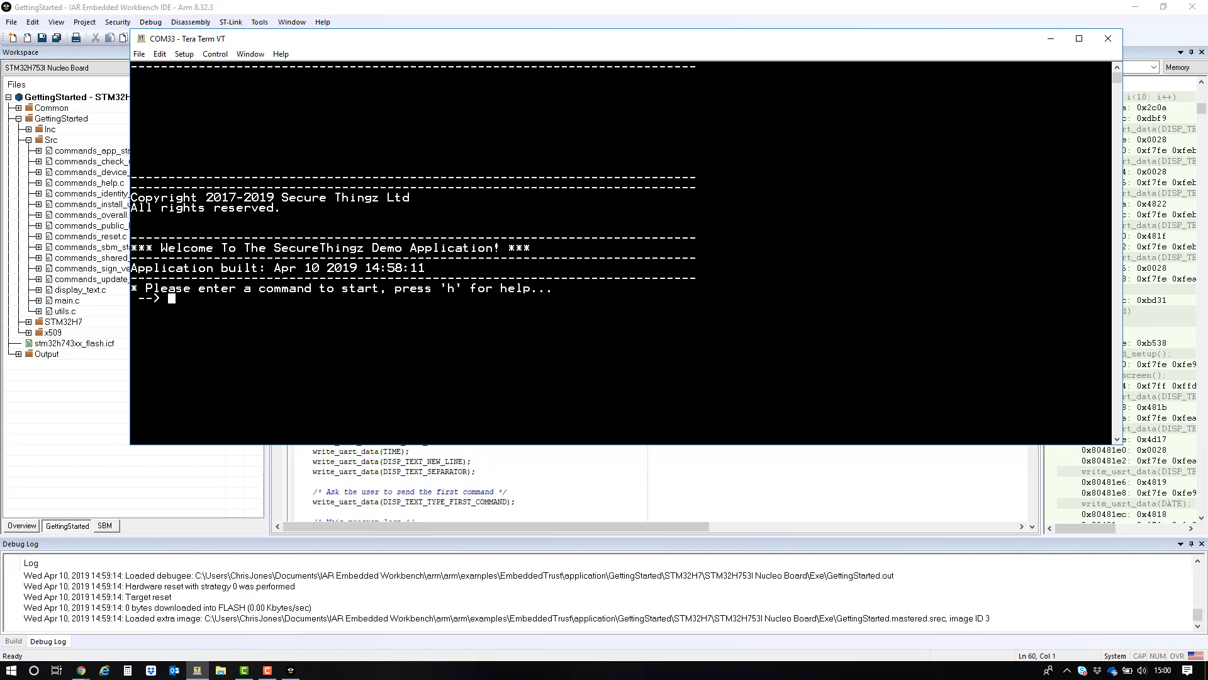
- Enter h in the terminal to list the demo commands, then c to report the provisioned identity chain
key(Return)
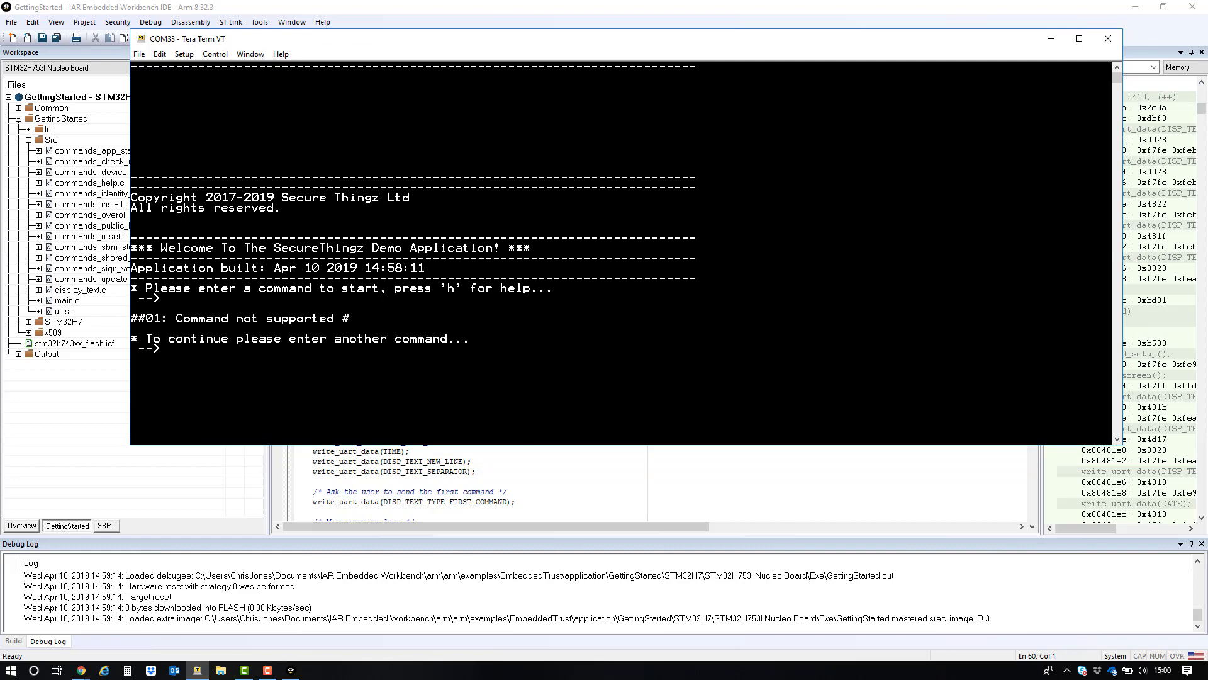
text(h)
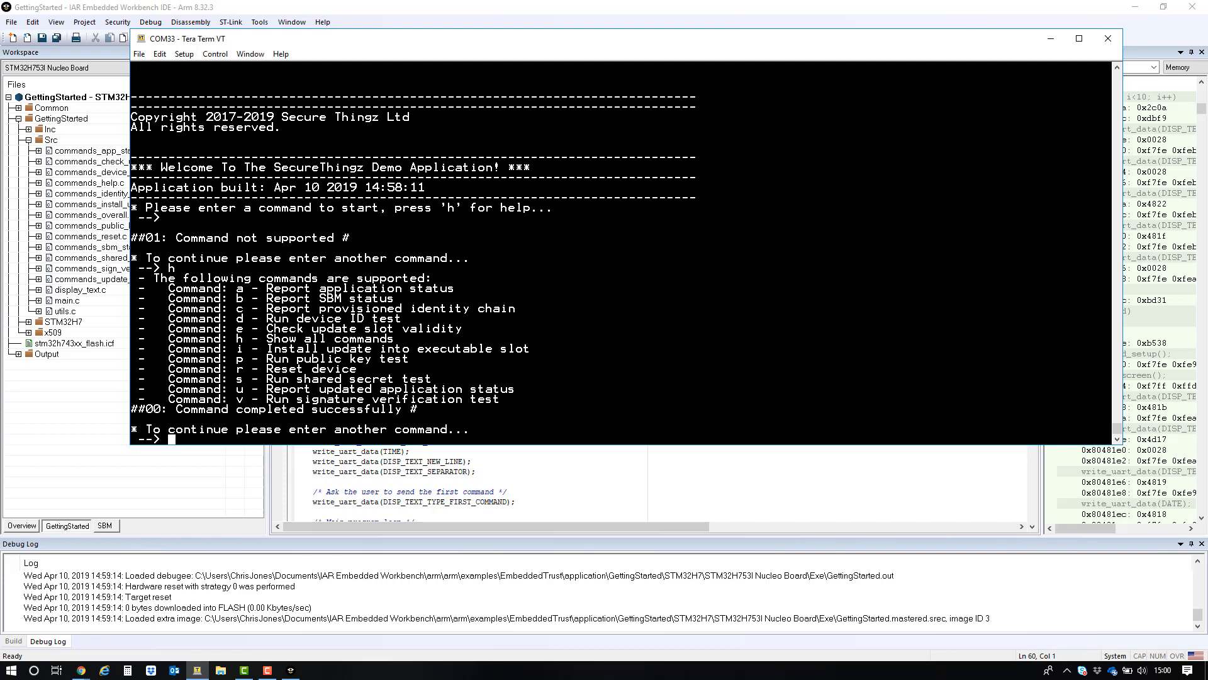
text(c)
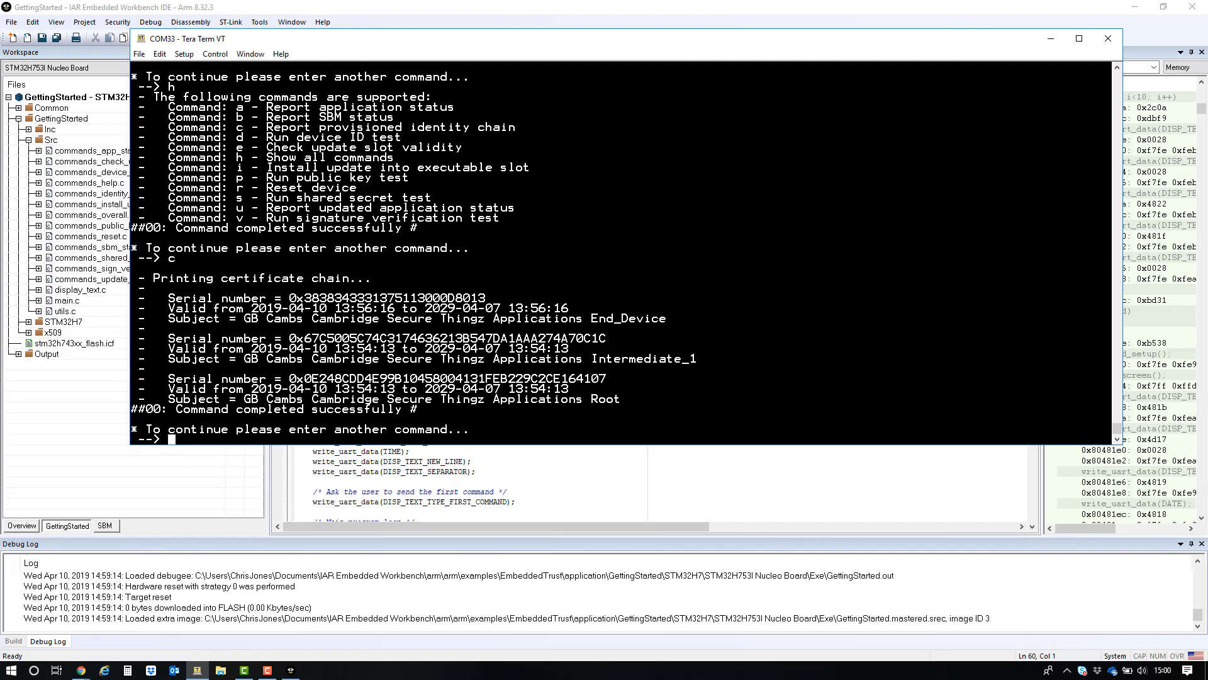
- Highlight the serial numbers and subjects of the certificates in the printed chain
drag(493, 298, 282, 298)
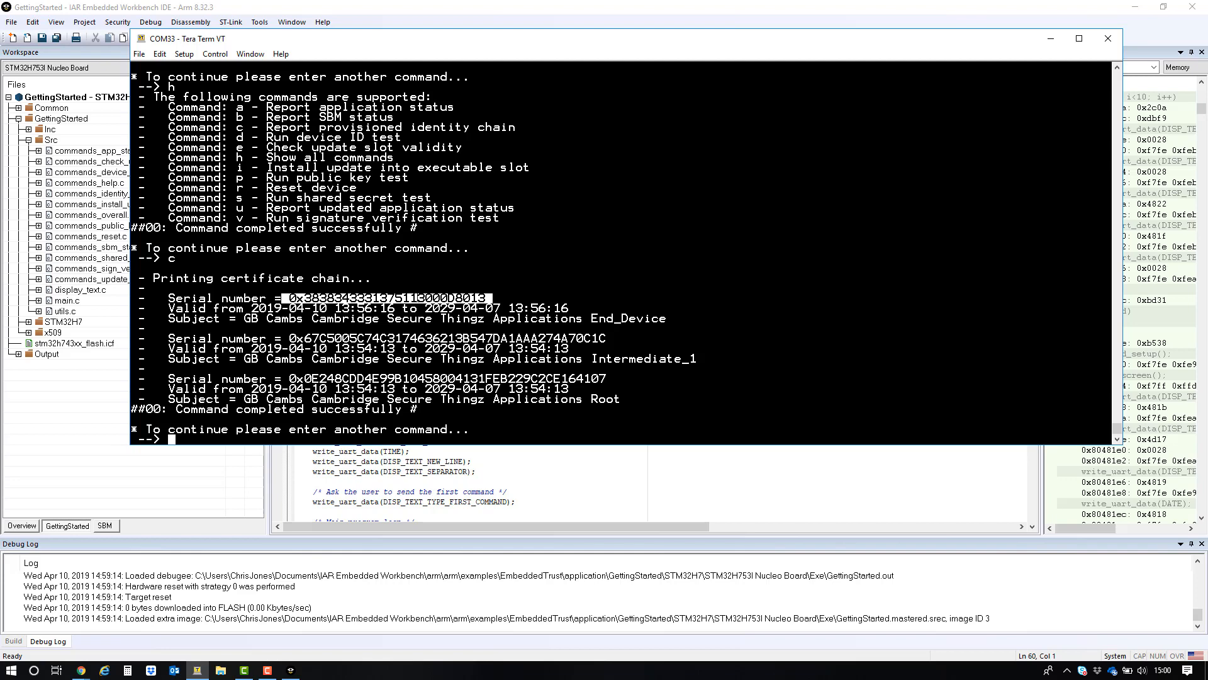
drag(310, 302, 383, 308)
click(384, 308)
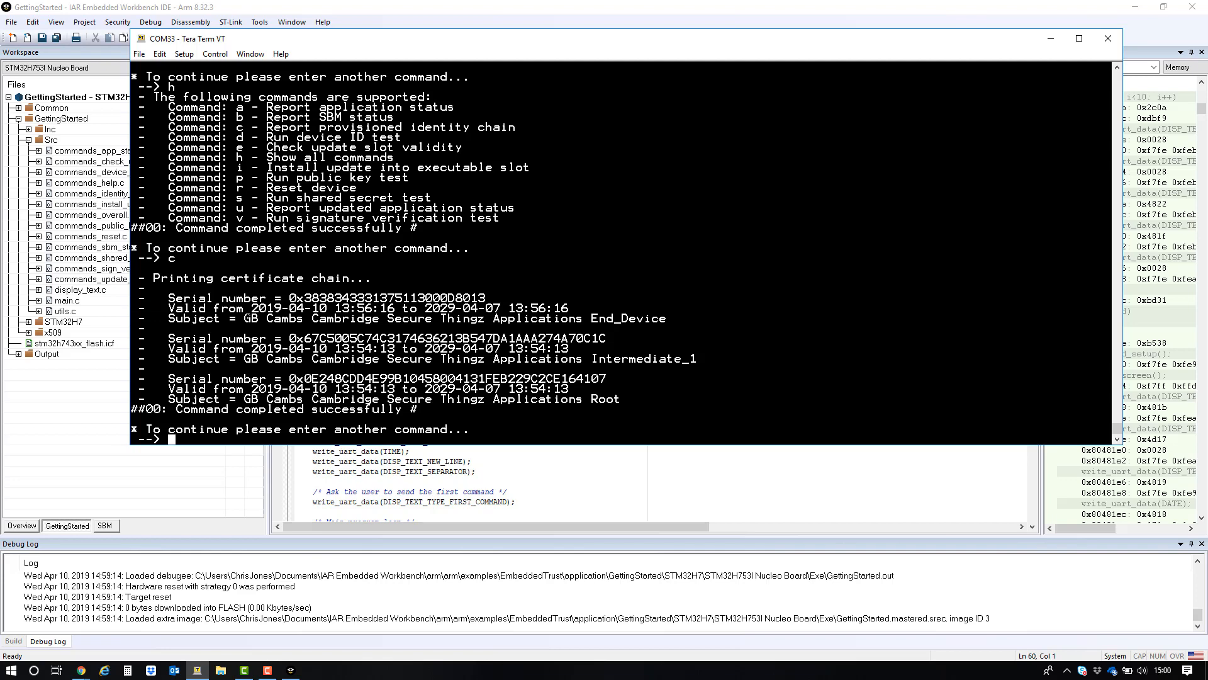
drag(248, 318, 590, 319)
double_click(642, 358)
double_click(604, 399)
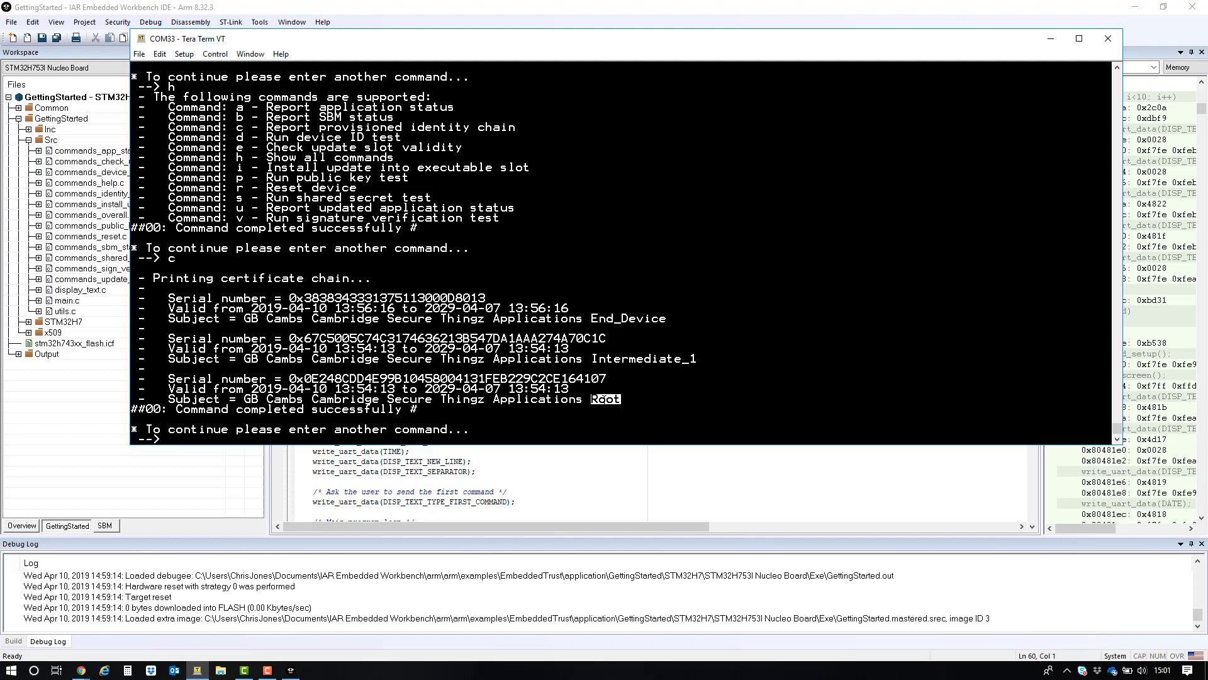